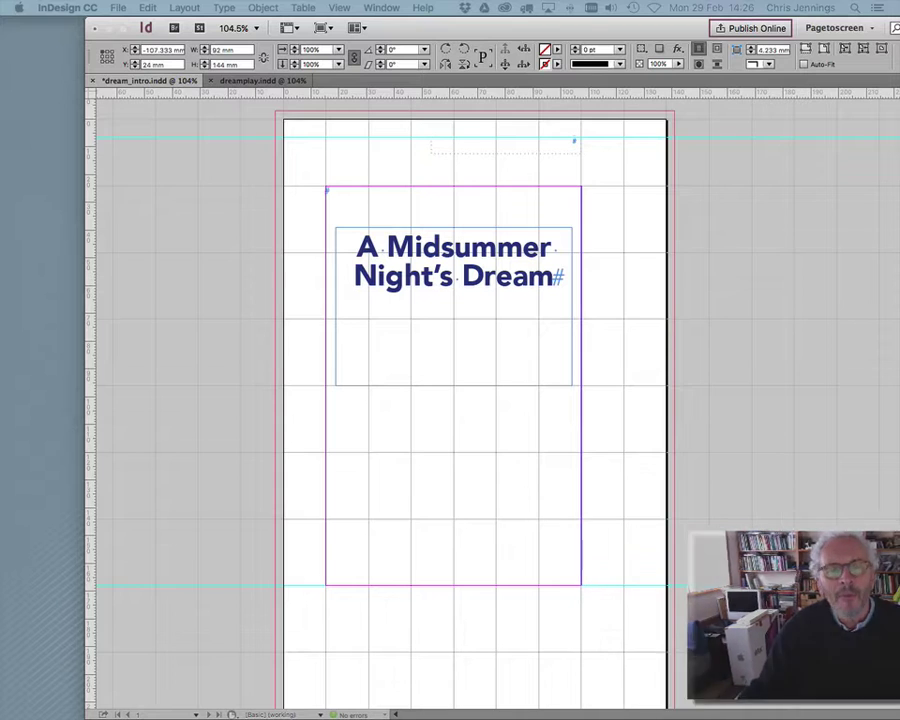
- Bring back the hidden panels and move the Articles panel out of the way
{"action": "key", "text": "Tab"}
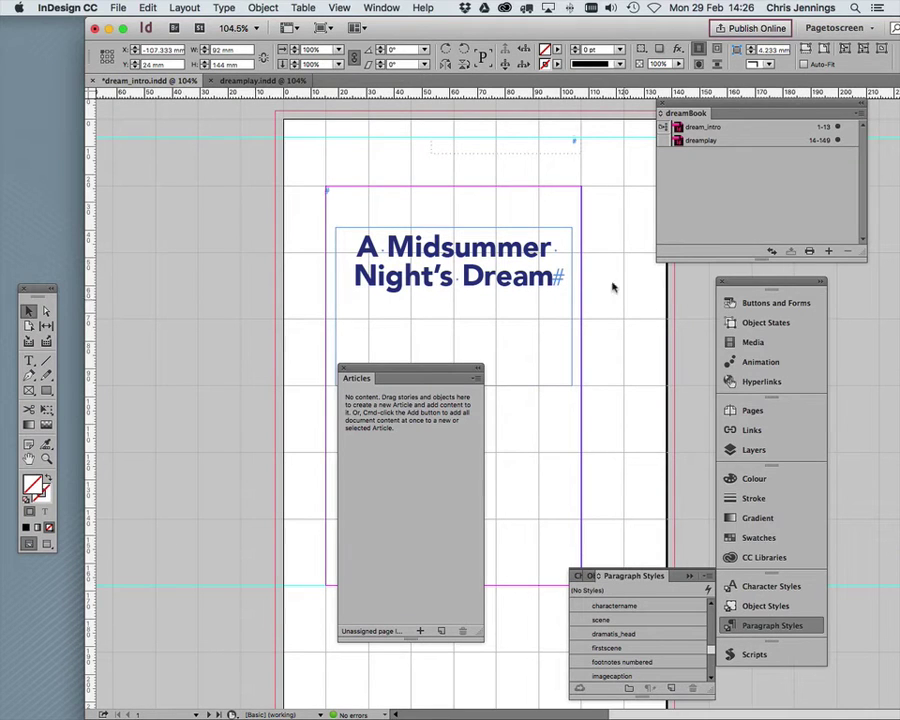
{"action": "left_click_drag", "start_coordinate": [474, 370], "coordinate": [232, 325]}
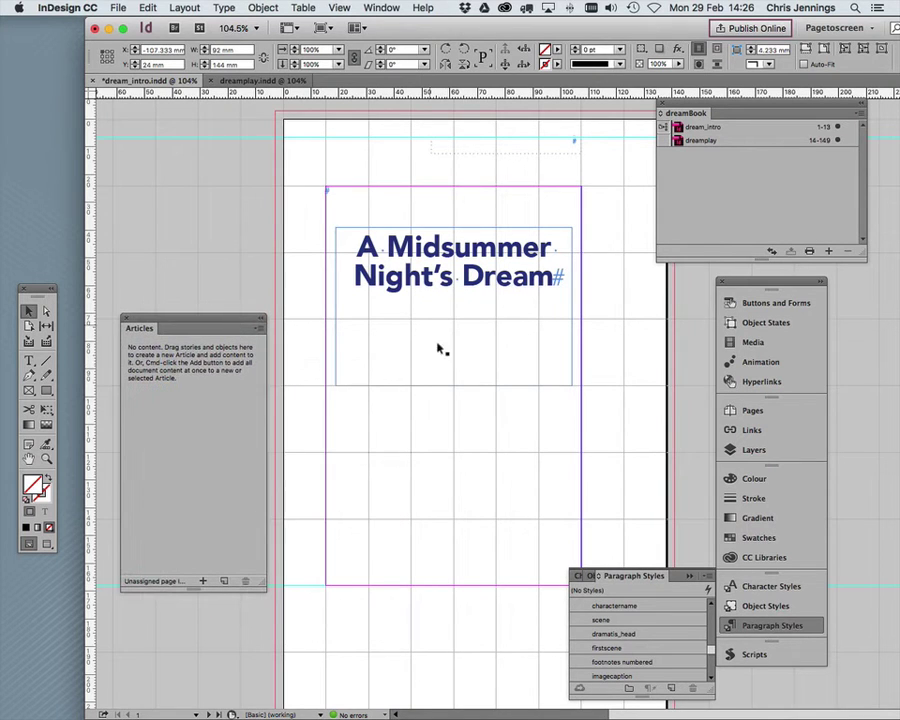
{"action": "scroll", "coordinate": [413, 396], "scroll_direction": "down", "scroll_amount": 2}
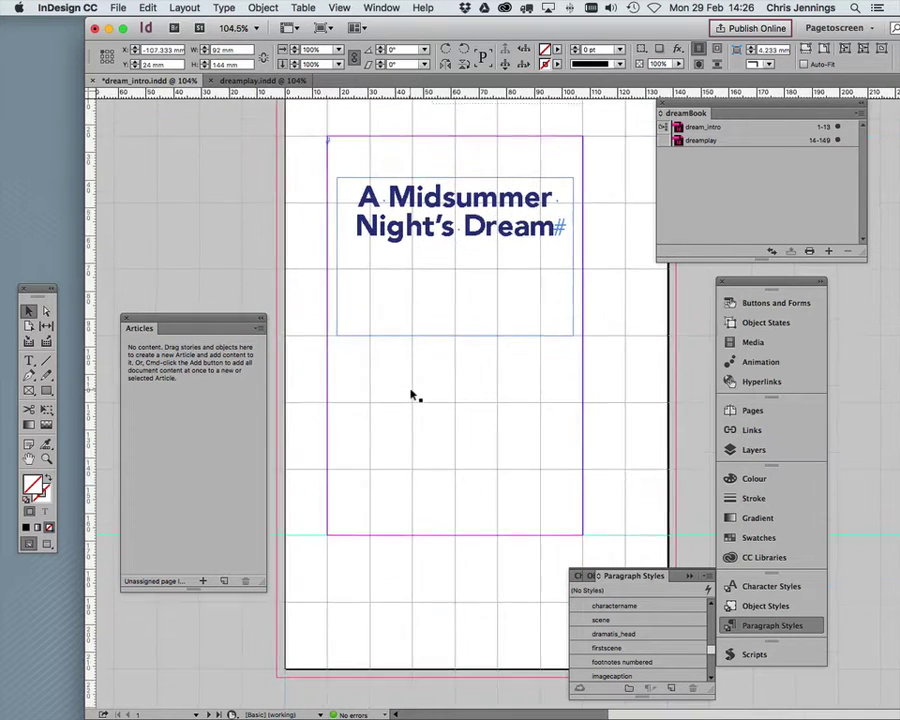
{"action": "scroll", "coordinate": [413, 396], "scroll_direction": "down", "scroll_amount": 4}
- Scroll through the title, copyright and Contents pages, then back to the portrait spread
{"action": "scroll", "coordinate": [413, 396], "scroll_direction": "down", "scroll_amount": 5}
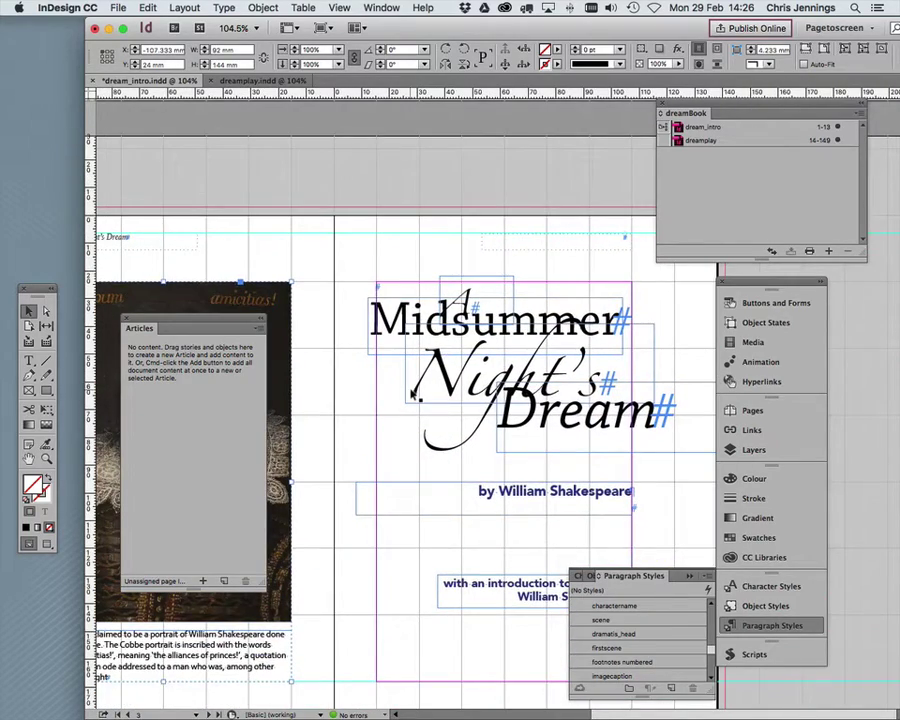
{"action": "scroll", "coordinate": [442, 398], "scroll_direction": "down", "scroll_amount": 8}
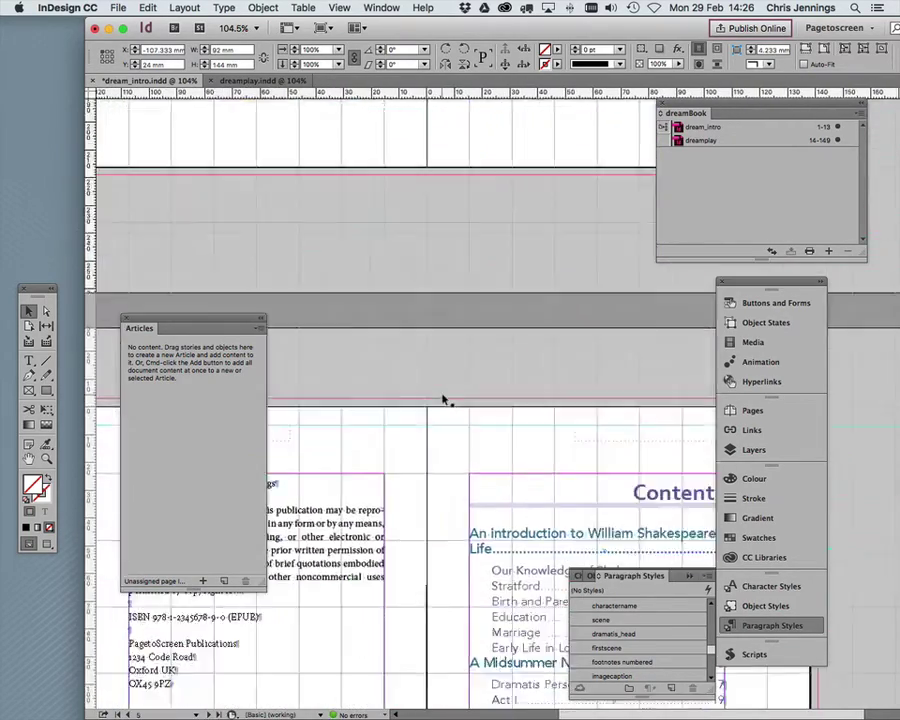
{"action": "scroll", "coordinate": [442, 398], "scroll_direction": "down", "scroll_amount": 6}
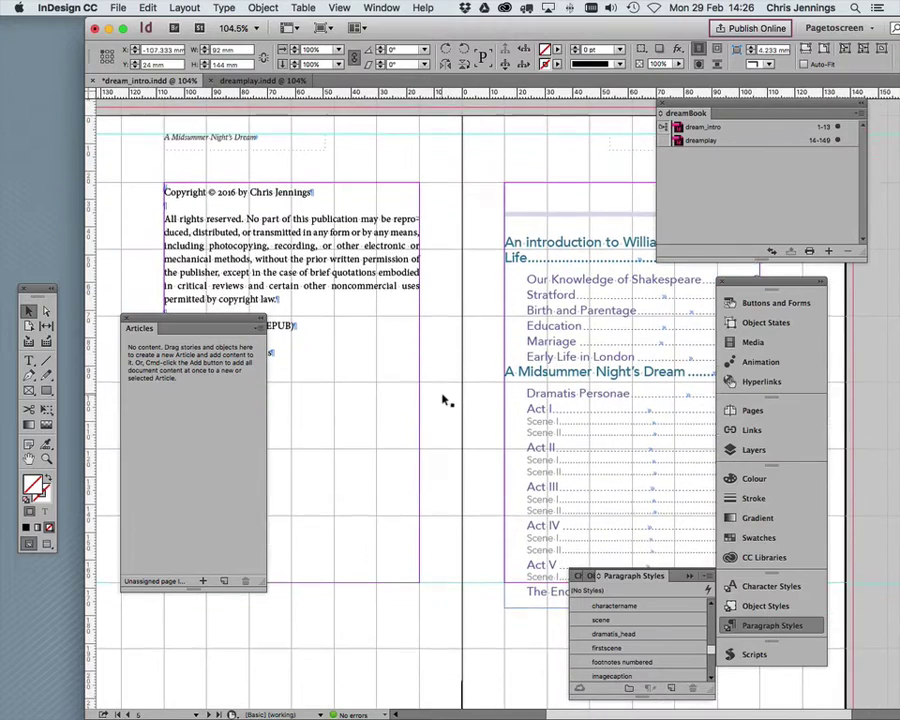
{"action": "scroll", "coordinate": [442, 398], "scroll_direction": "down", "scroll_amount": 6}
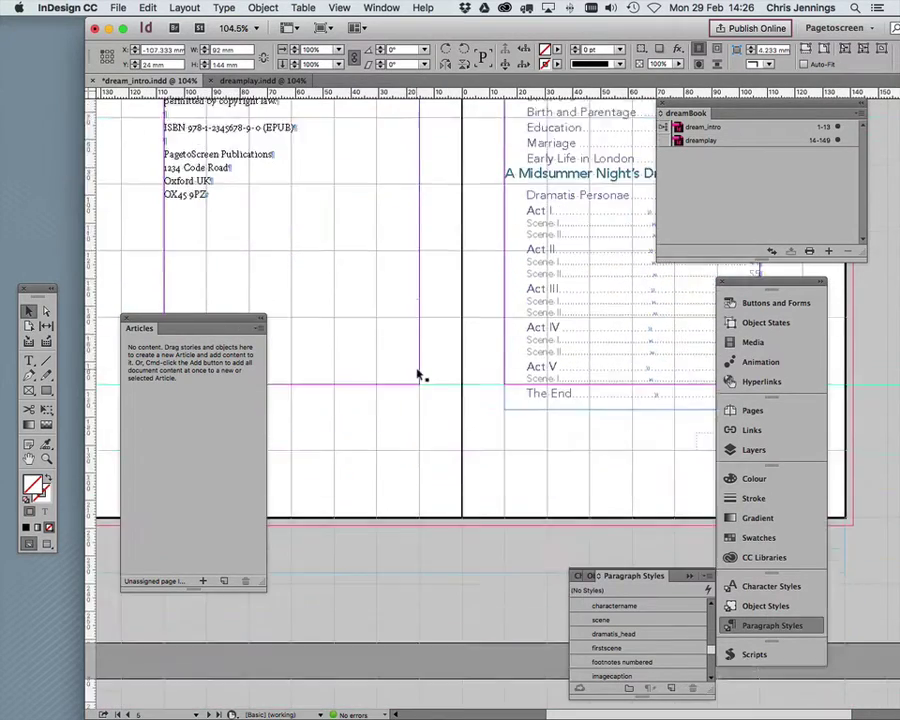
{"action": "scroll", "coordinate": [420, 375], "scroll_direction": "down", "scroll_amount": 10}
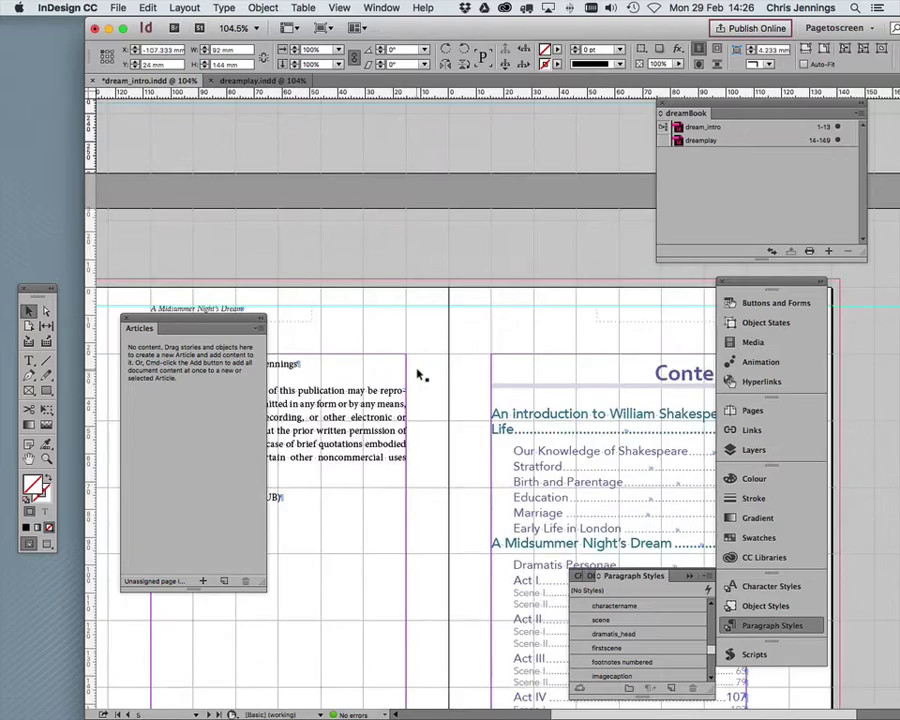
{"action": "scroll", "coordinate": [420, 375], "scroll_direction": "up", "scroll_amount": 10}
{"action": "scroll", "coordinate": [420, 375], "scroll_direction": "down", "scroll_amount": 3}
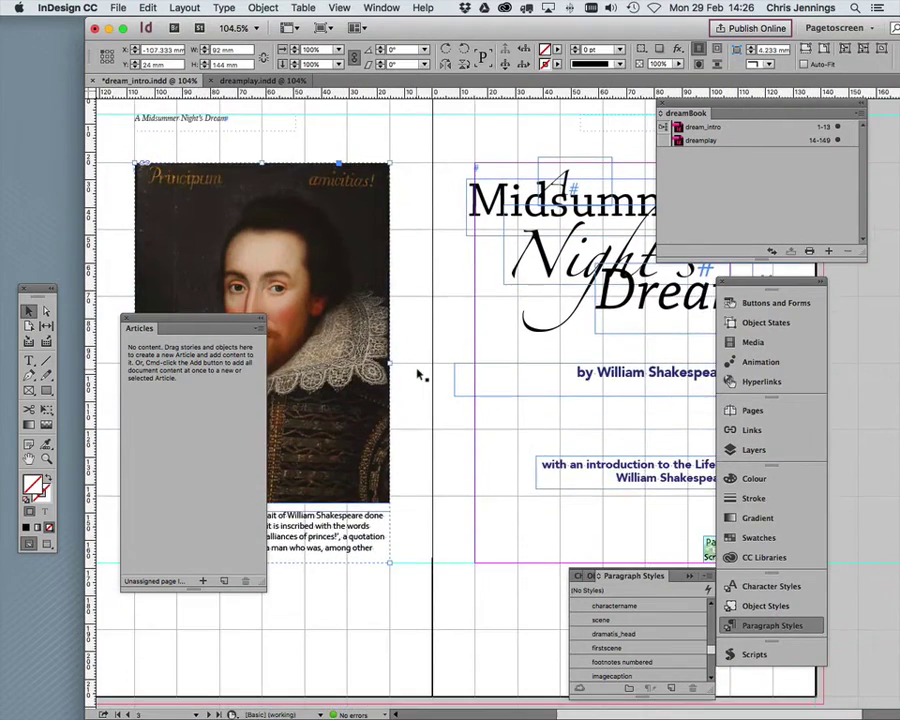
{"action": "scroll", "coordinate": [420, 375], "scroll_direction": "up", "scroll_amount": 2}
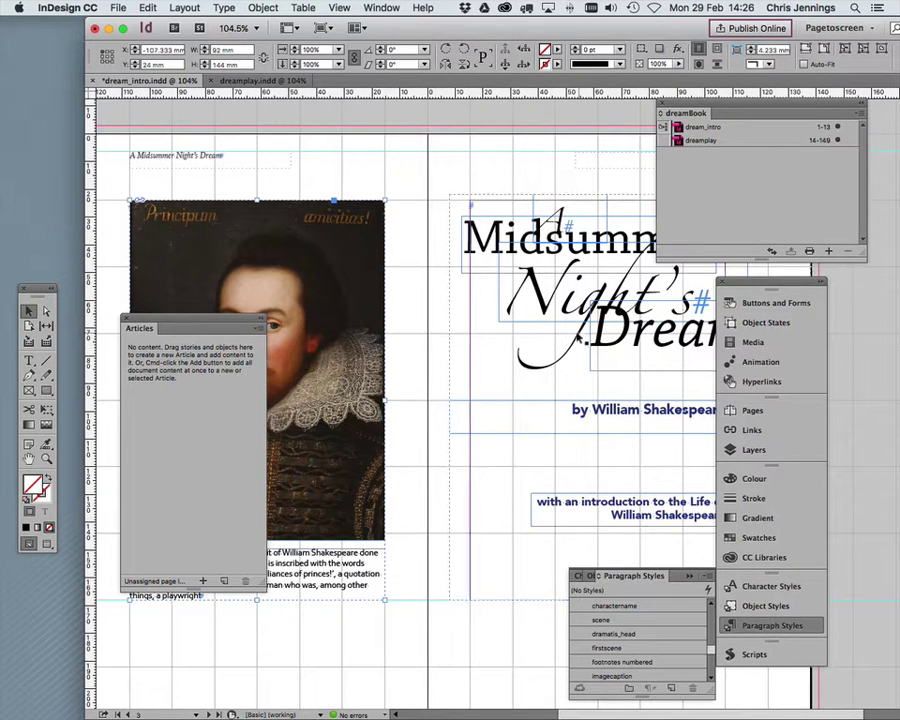
- Deselect all, inspect the title-page and portrait frames, and move the Articles panel off the portrait
{"action": "key", "text": "super+shift+a"}
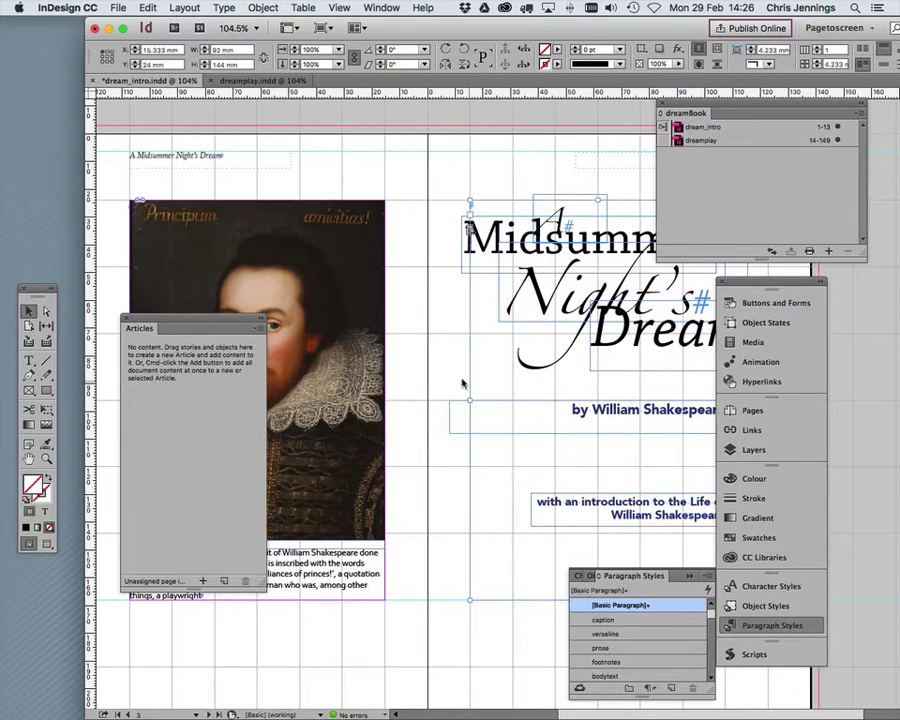
{"action": "left_click", "coordinate": [446, 281]}
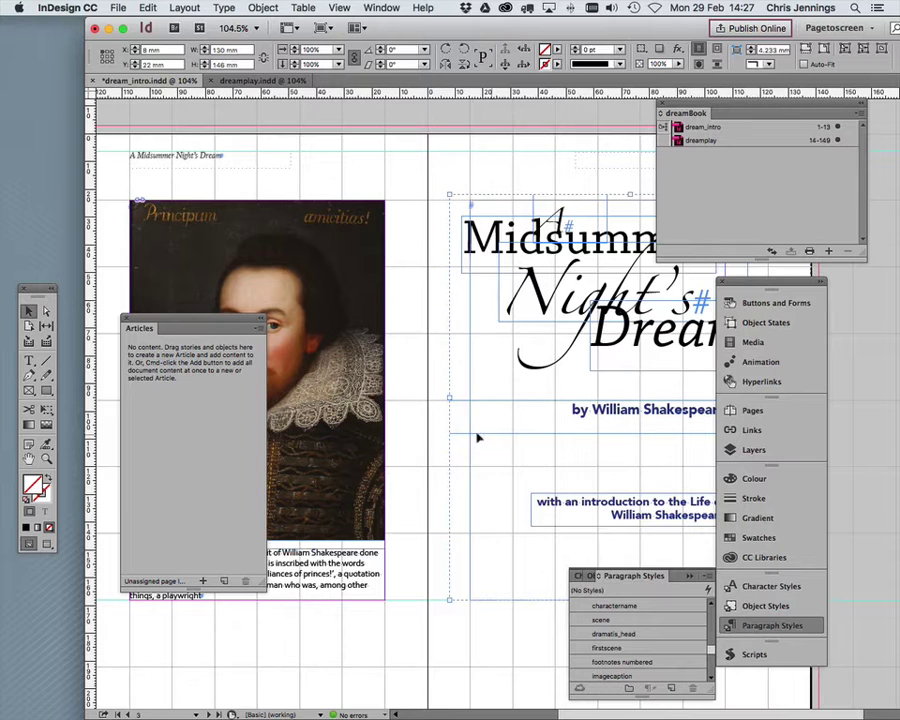
{"action": "left_click", "coordinate": [305, 275]}
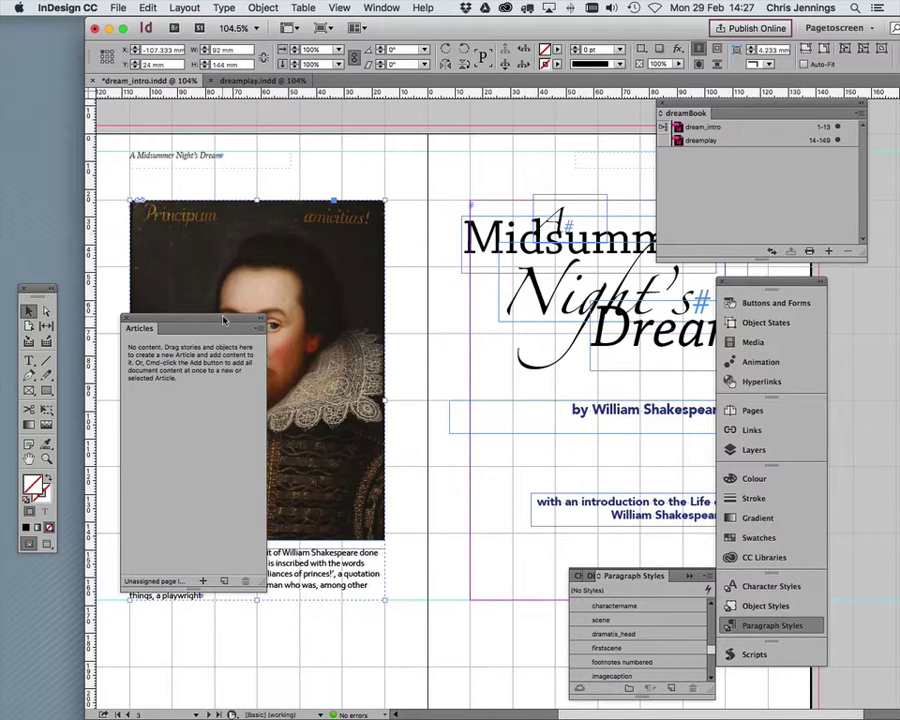
{"action": "left_click_drag", "start_coordinate": [229, 325], "coordinate": [514, 354]}
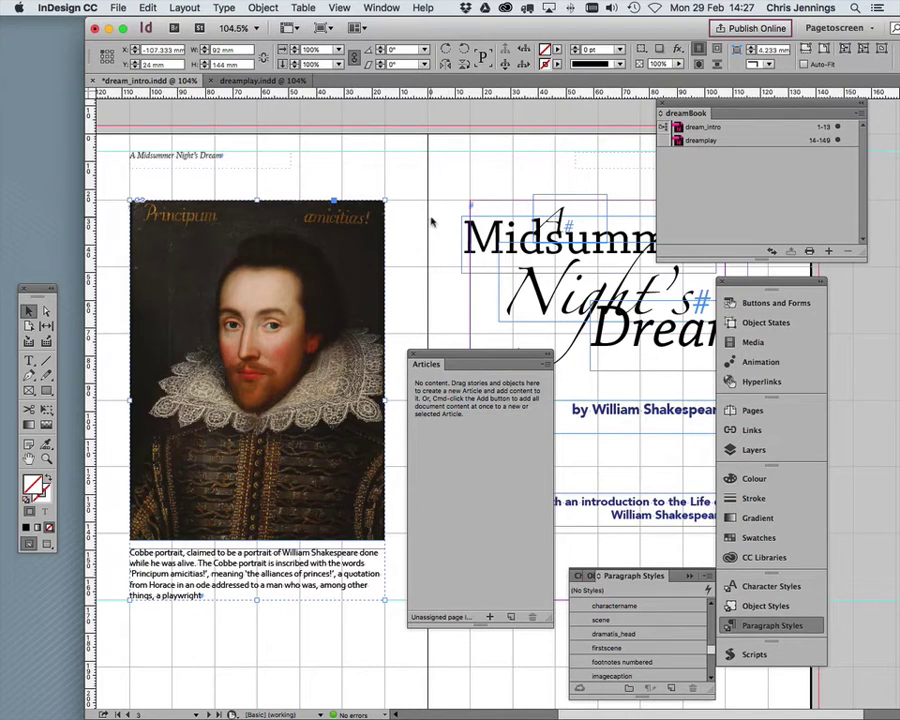
- Scroll down to the copyright page and select its text frame
{"action": "scroll", "coordinate": [440, 230], "scroll_direction": "down", "scroll_amount": 10}
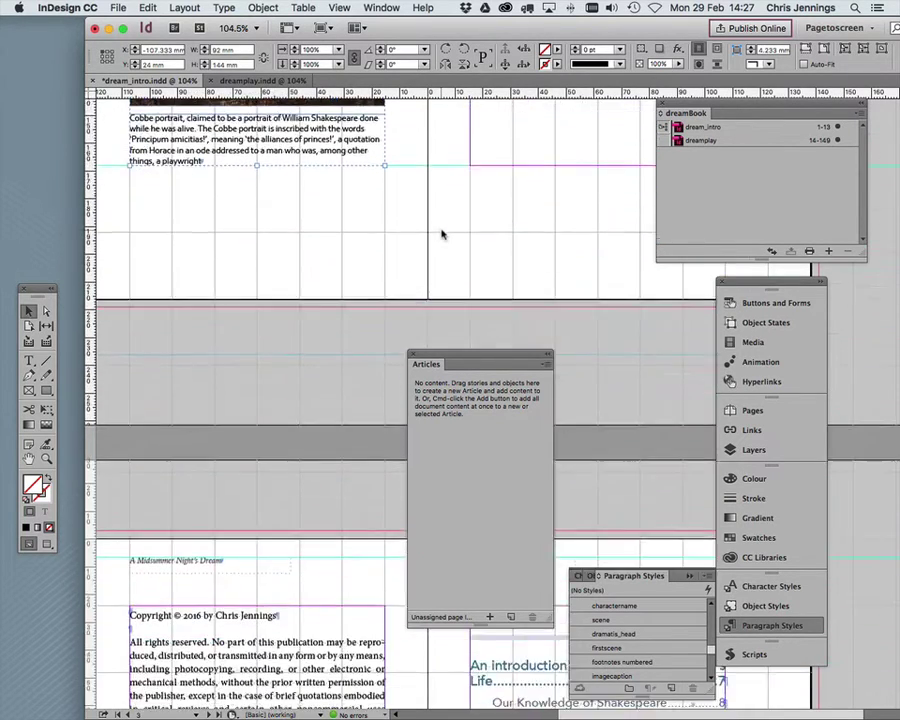
{"action": "scroll", "coordinate": [440, 235], "scroll_direction": "down", "scroll_amount": 10}
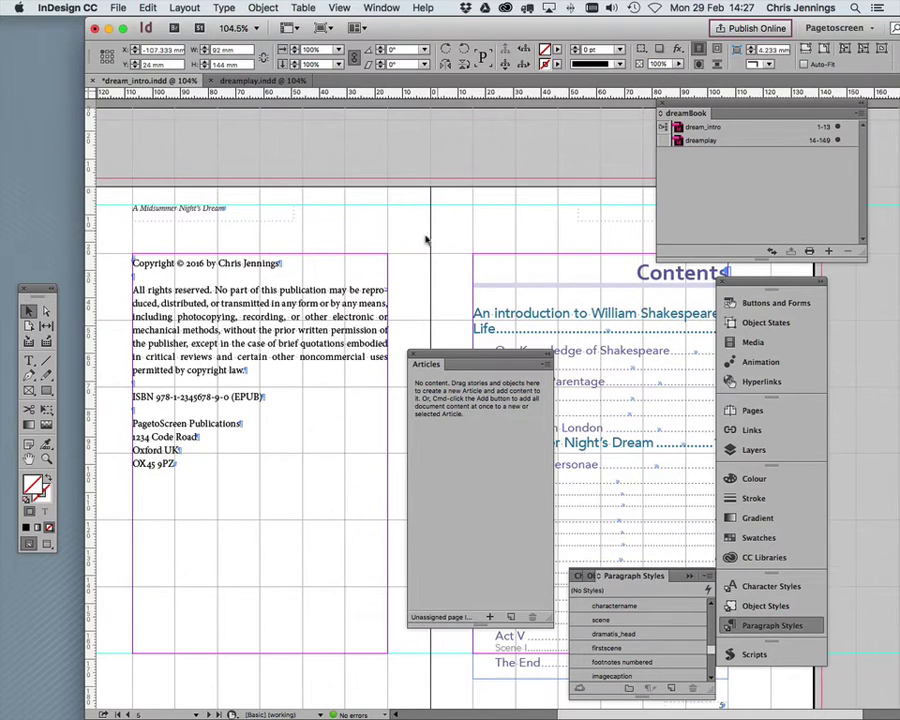
{"action": "left_click", "coordinate": [360, 270]}
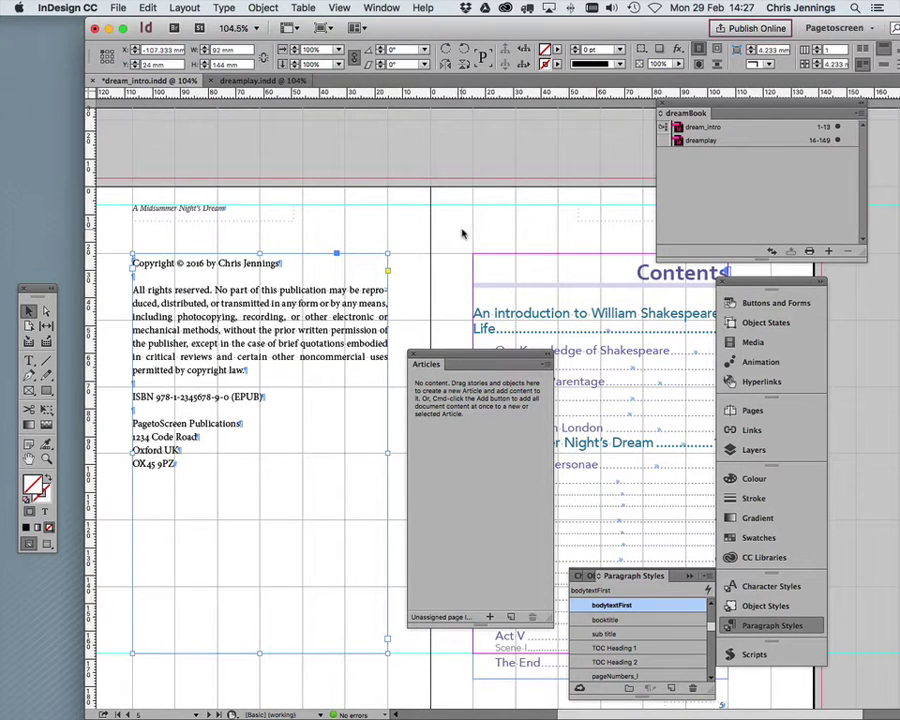
- Select the introduction text frame to view its threads through Birth and Parentage, then return to page 1
{"action": "scroll", "coordinate": [462, 234], "scroll_direction": "down", "scroll_amount": 15}
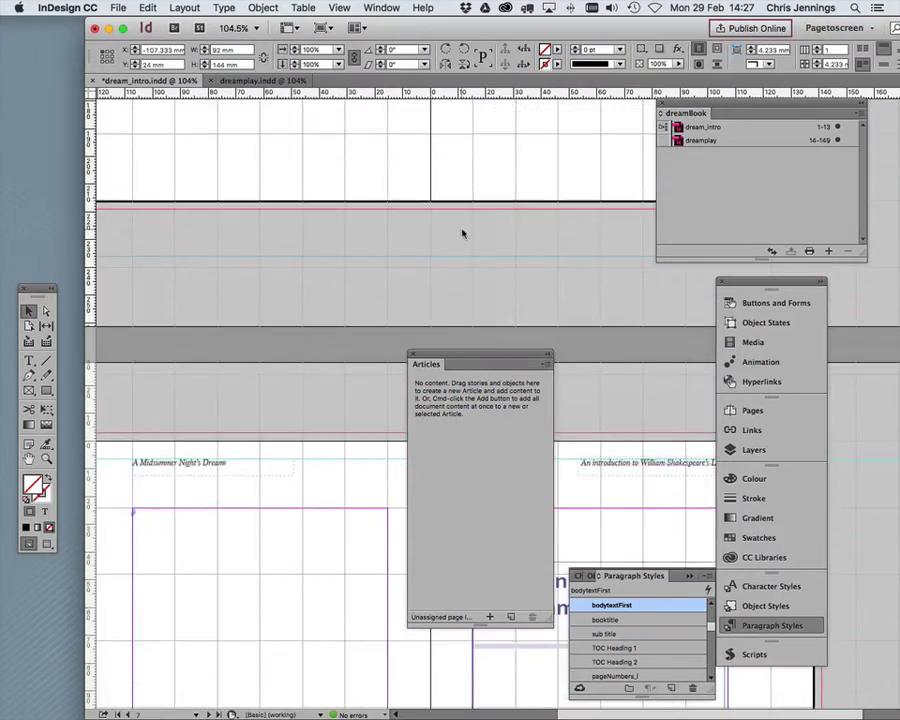
{"action": "scroll", "coordinate": [462, 234], "scroll_direction": "down", "scroll_amount": 20}
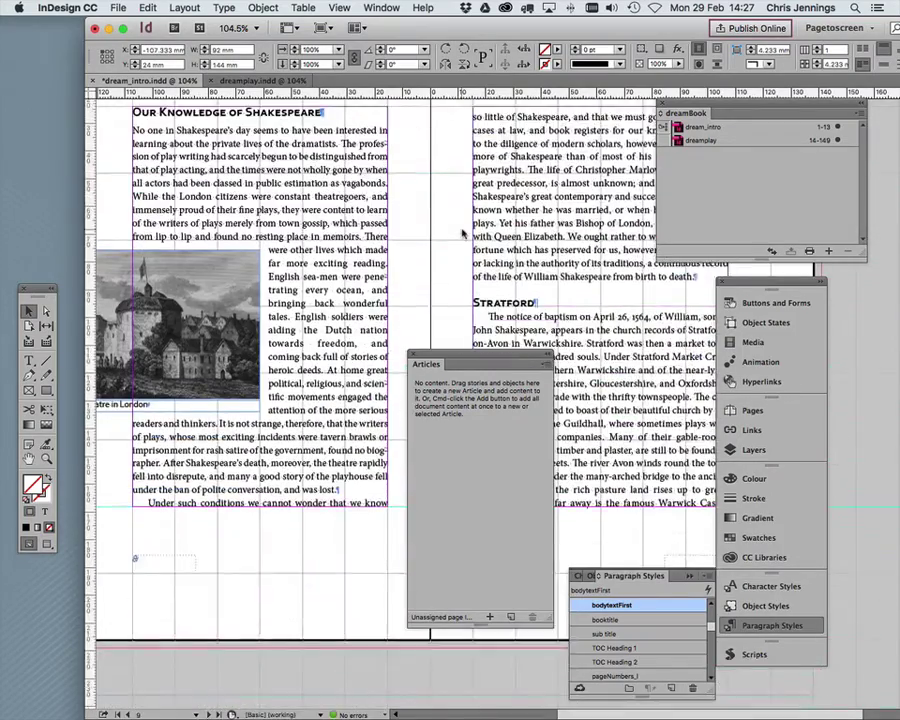
{"action": "scroll", "coordinate": [462, 234], "scroll_direction": "up", "scroll_amount": 4}
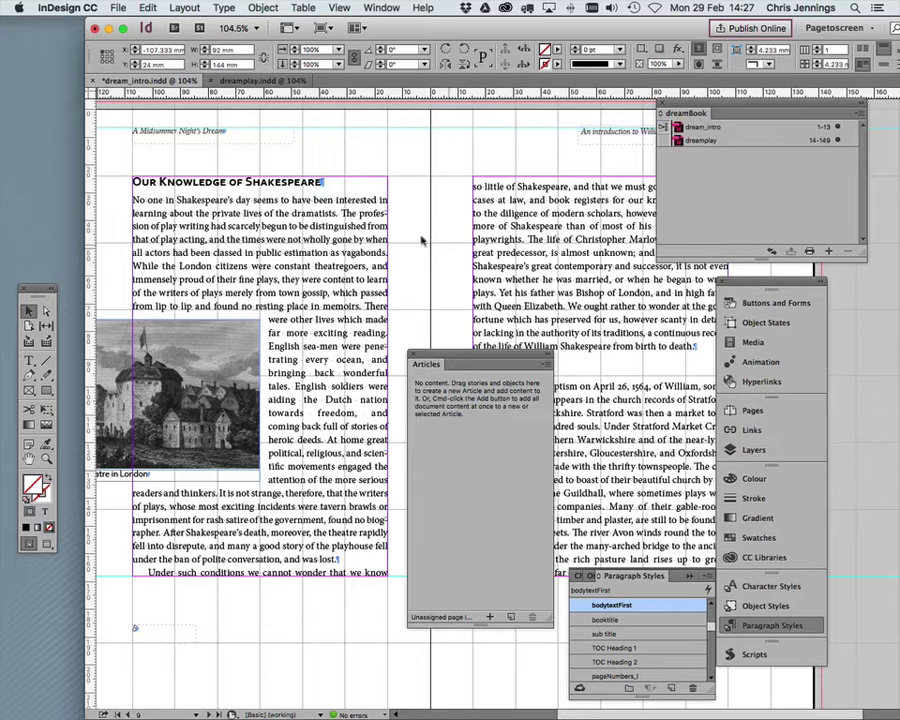
{"action": "left_click", "coordinate": [283, 240]}
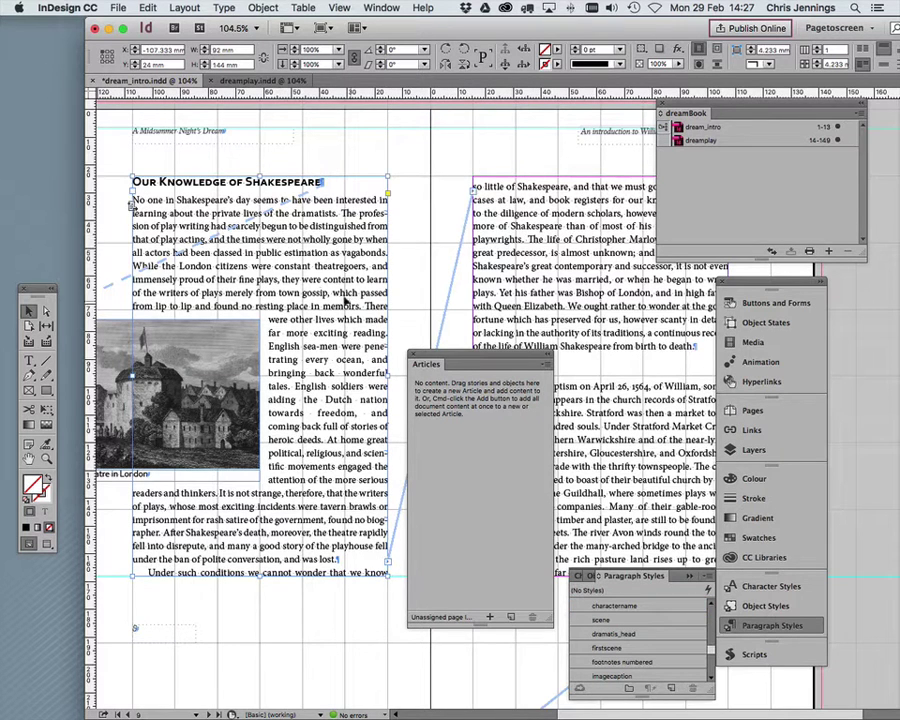
{"action": "scroll", "coordinate": [384, 279], "scroll_direction": "down", "scroll_amount": 10}
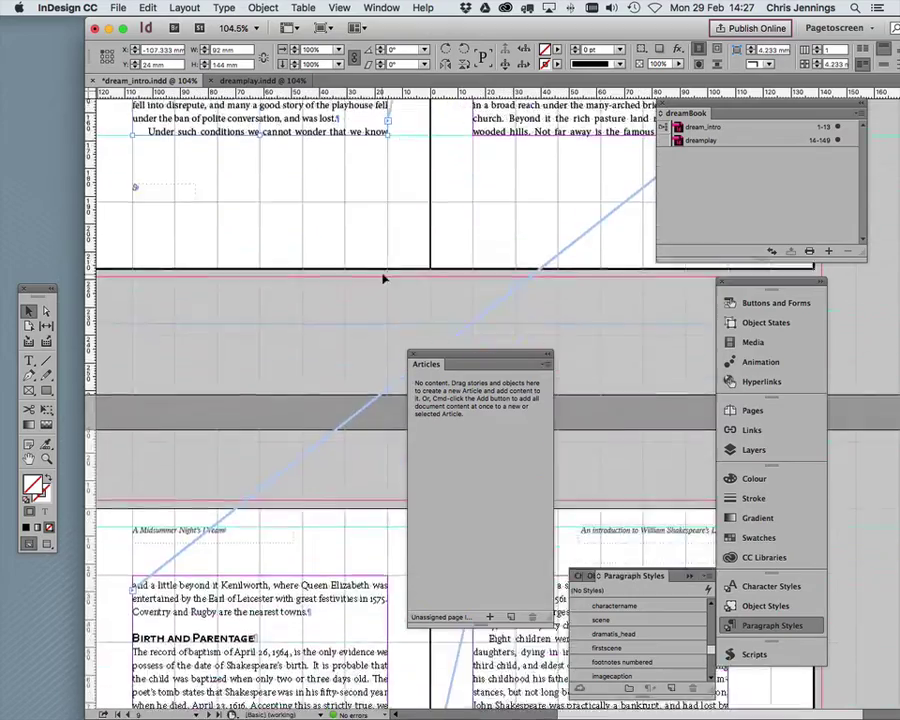
{"action": "scroll", "coordinate": [383, 279], "scroll_direction": "down", "scroll_amount": 8}
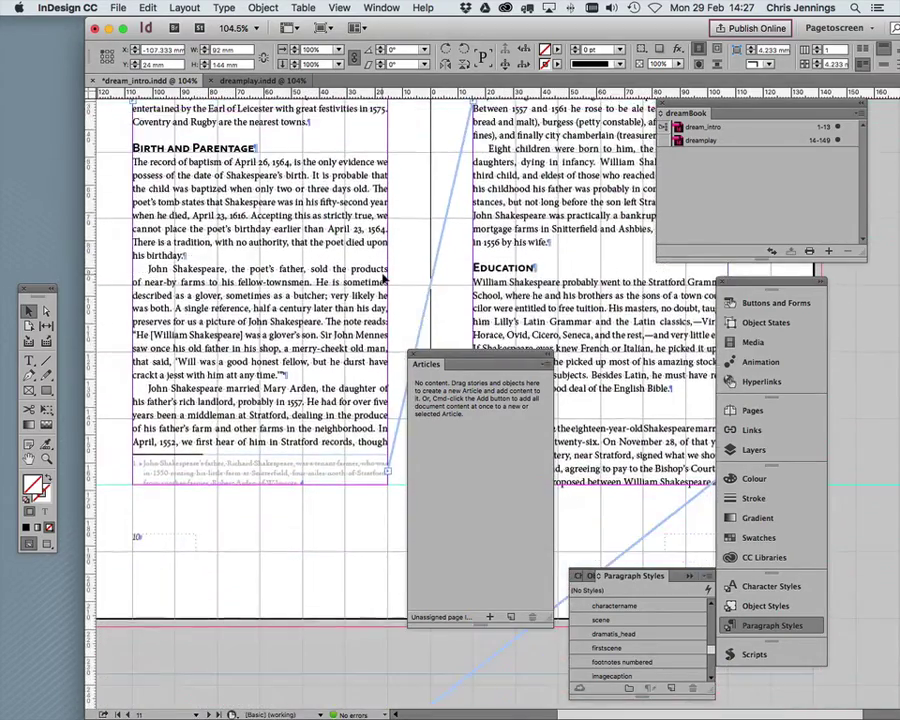
{"action": "scroll", "coordinate": [383, 279], "scroll_direction": "up", "scroll_amount": 8}
{"action": "scroll", "coordinate": [383, 279], "scroll_direction": "up", "scroll_amount": 15}
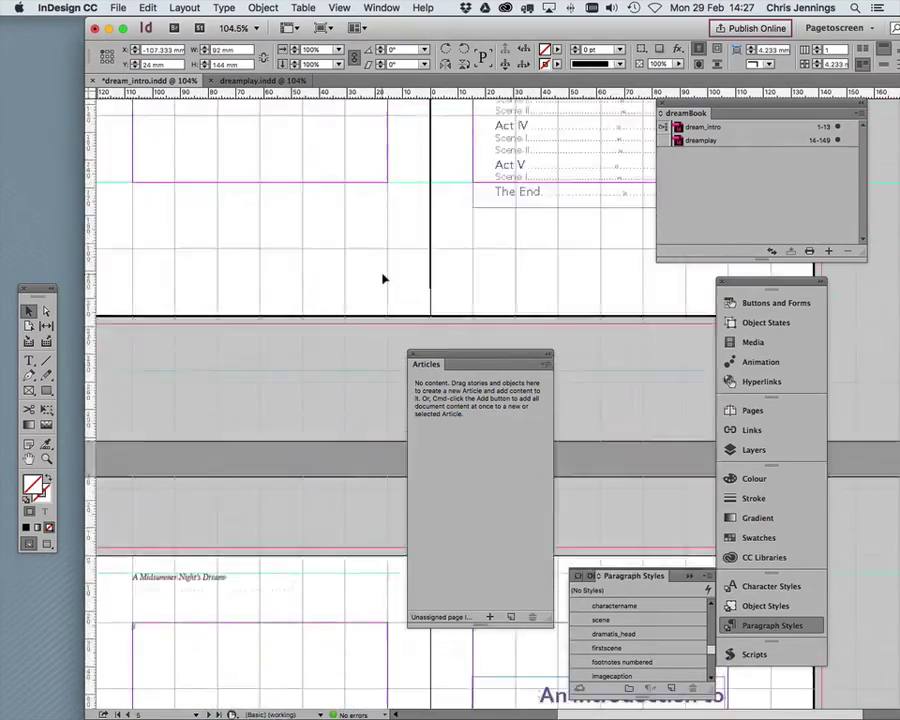
{"action": "scroll", "coordinate": [383, 279], "scroll_direction": "up", "scroll_amount": 10}
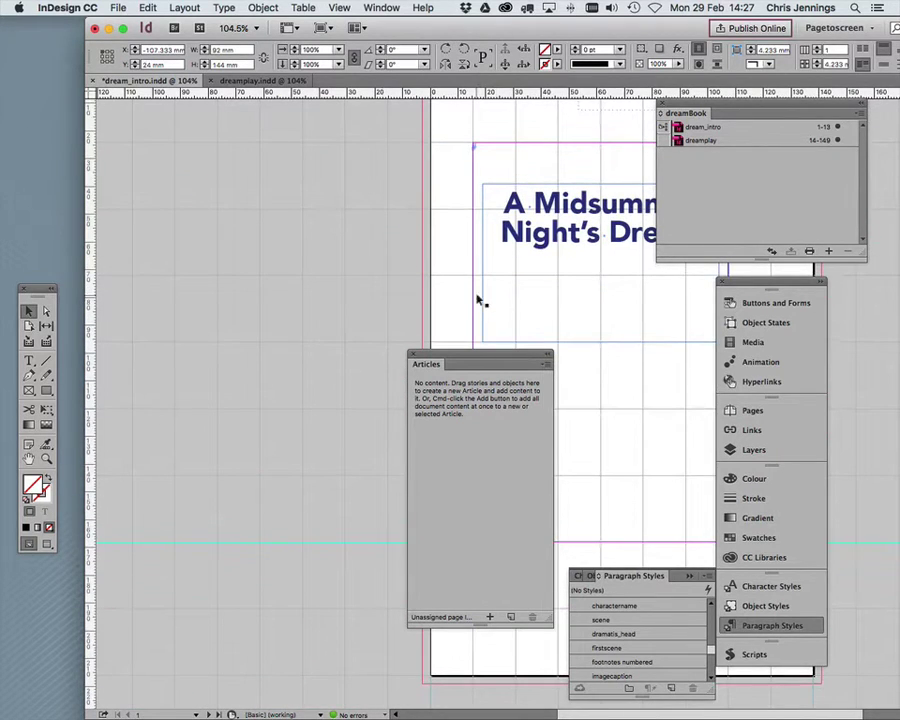
- Drag the 'A Midsummer Night's Dream' half-title frame into the Articles panel as a new article
{"action": "left_click_drag", "start_coordinate": [478, 301], "coordinate": [196, 314]}
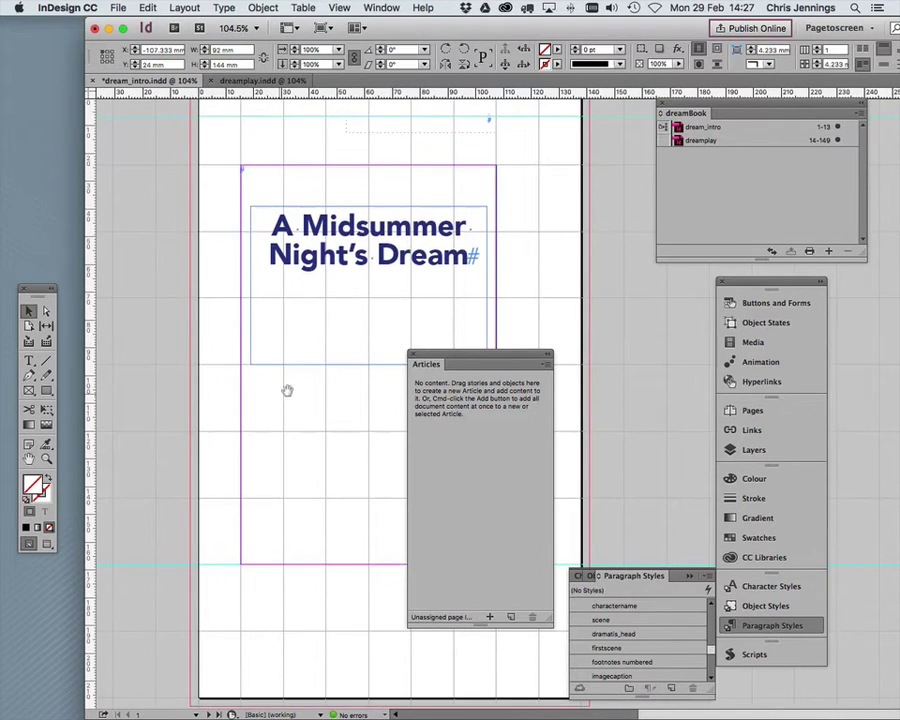
{"action": "mouse_move", "coordinate": [489, 356]}
{"action": "left_mouse_down"}
{"action": "mouse_move", "coordinate": [512, 348]}
{"action": "mouse_move", "coordinate": [502, 342]}
{"action": "left_mouse_up"}
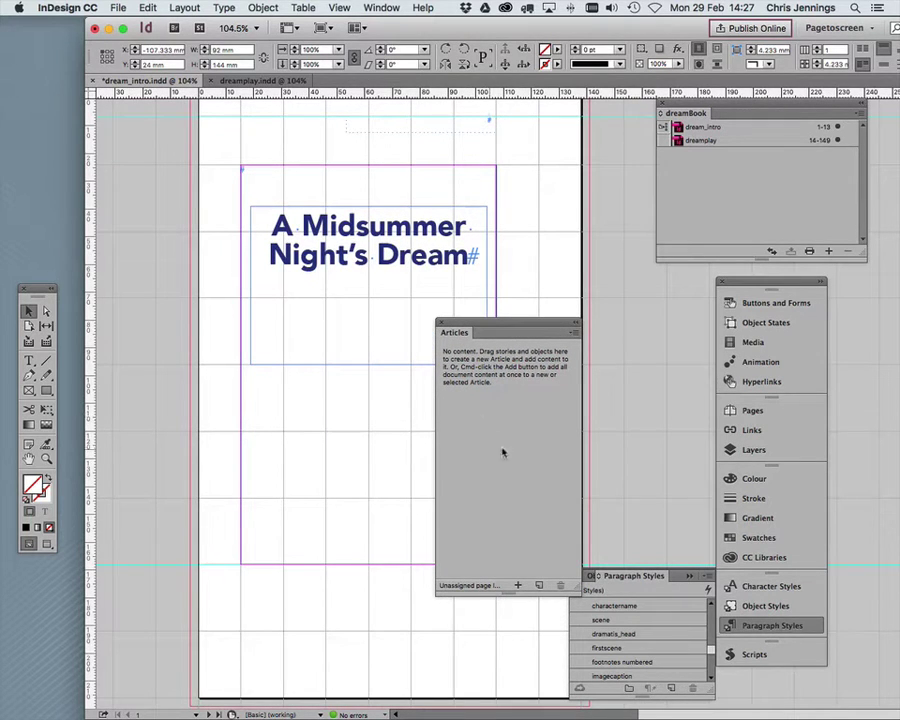
{"action": "left_click", "coordinate": [346, 277]}
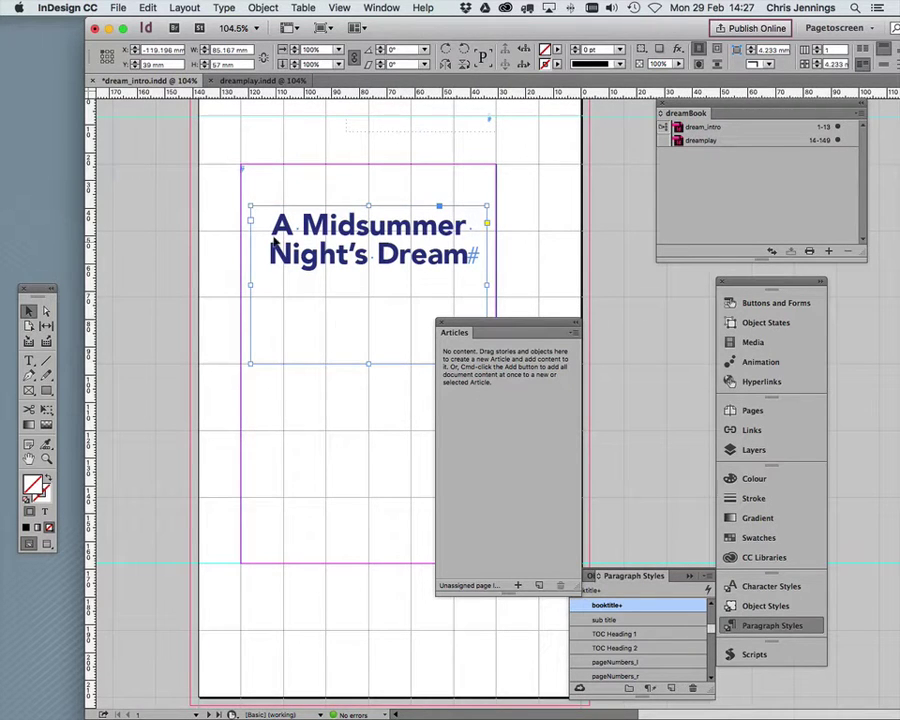
{"action": "left_click_drag", "start_coordinate": [277, 244], "coordinate": [474, 402]}
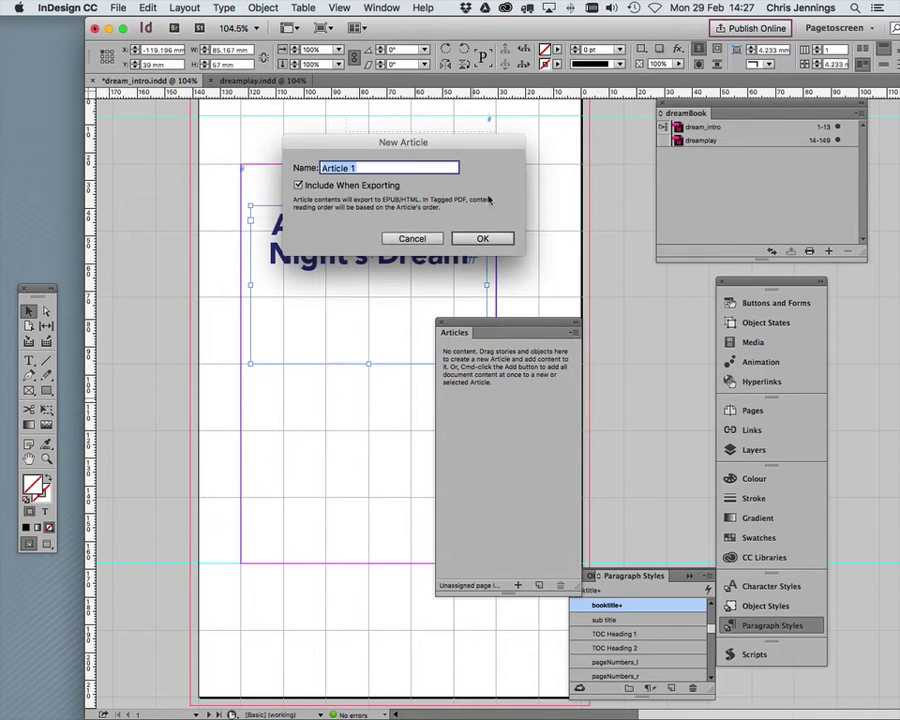
- Name the article 'halftitle', exclude it from export, and confirm it
{"action": "type", "text": "halftitle"}
{"action": "left_click_drag", "start_coordinate": [350, 148], "coordinate": [241, 397]}
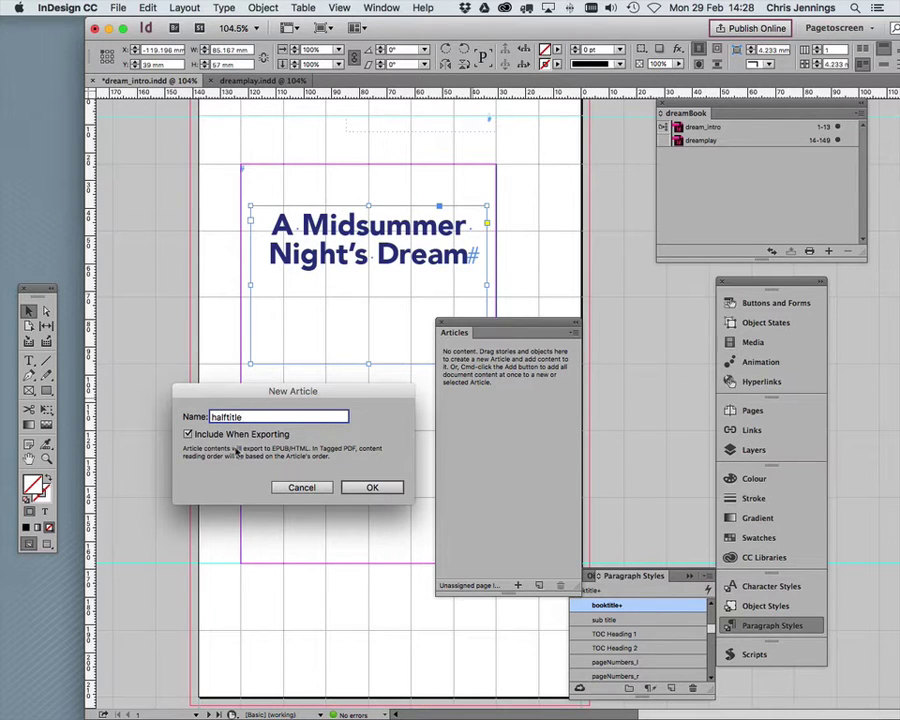
{"action": "left_click", "coordinate": [188, 435]}
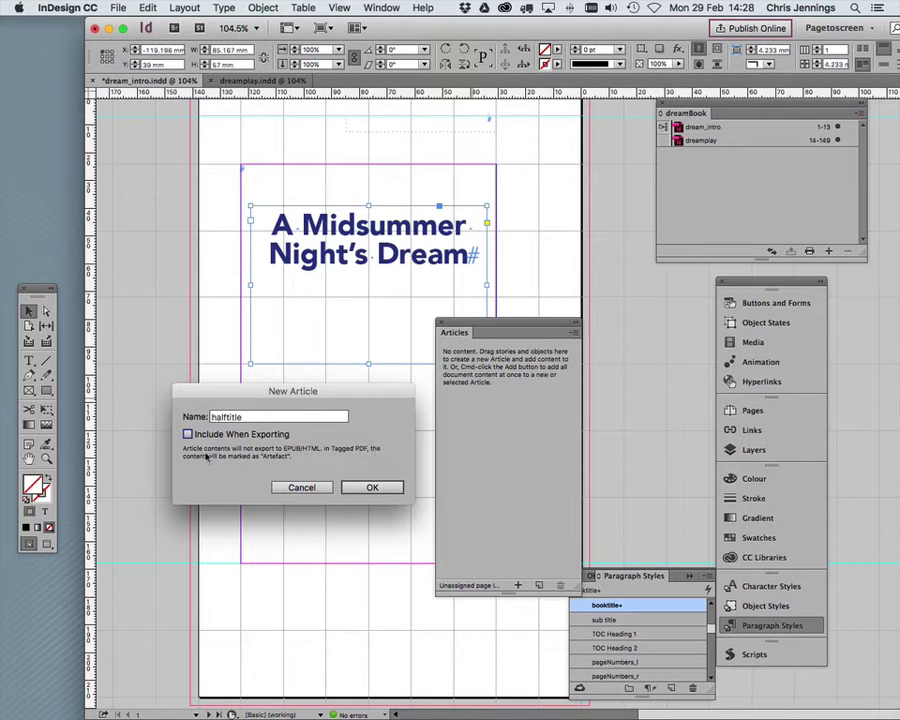
{"action": "left_click", "coordinate": [374, 487]}
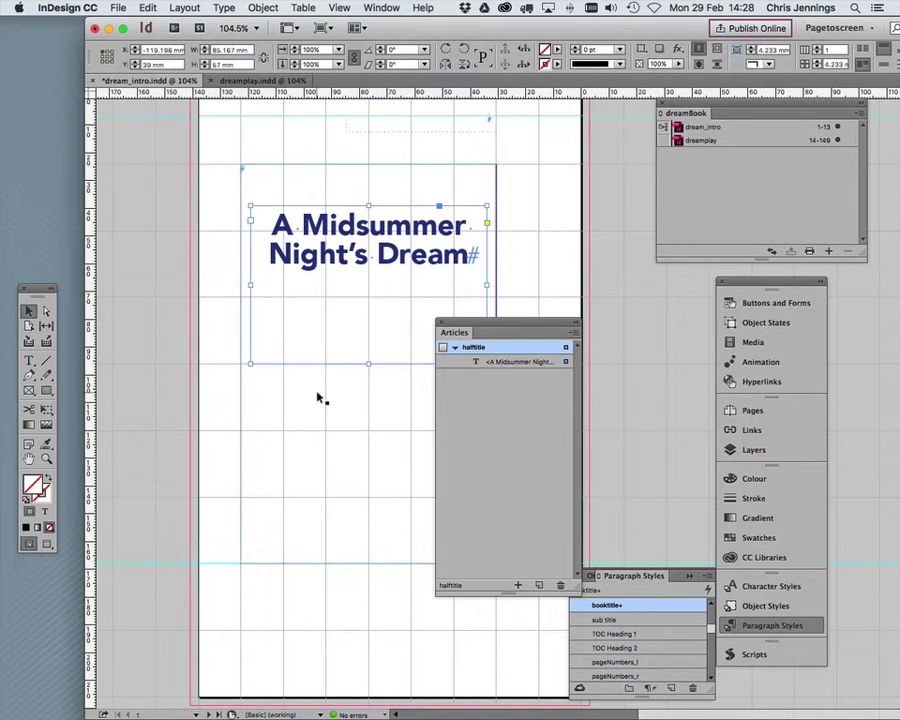
{"action": "scroll", "coordinate": [318, 399], "scroll_direction": "down", "scroll_amount": 10}
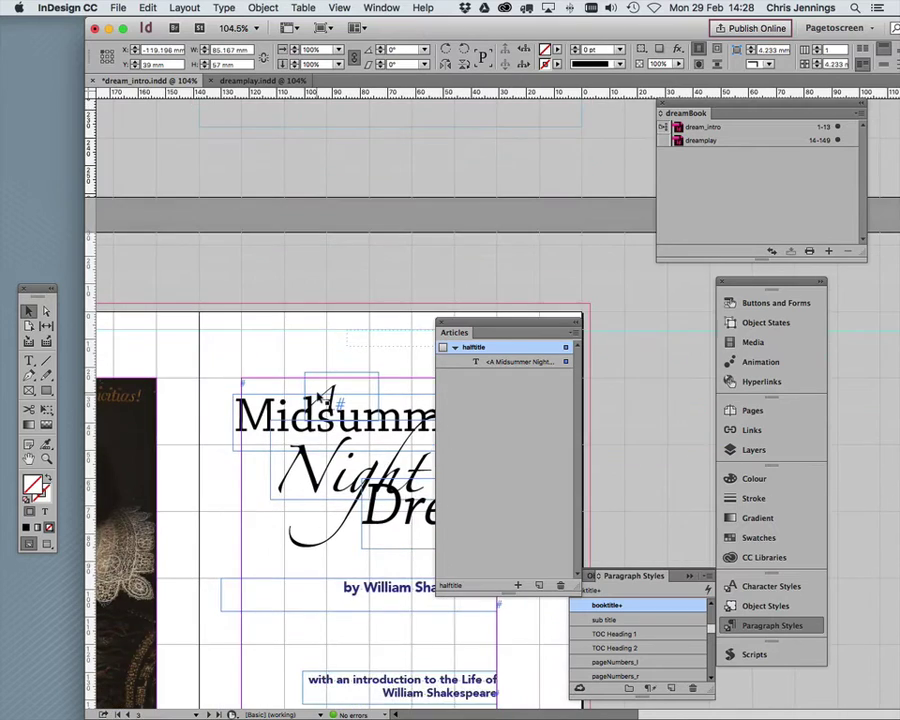
{"action": "scroll", "coordinate": [322, 396], "scroll_direction": "down", "scroll_amount": 4}
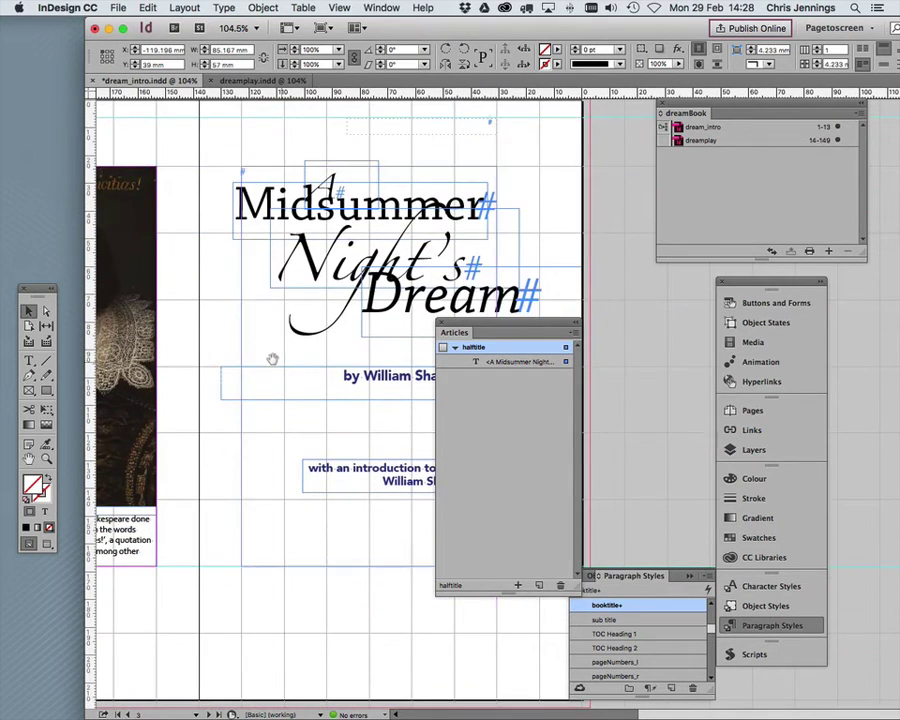
- Make a 'frontispiece' article from the portrait and caption group
{"action": "scroll", "coordinate": [272, 358], "scroll_direction": "left", "scroll_amount": 4}
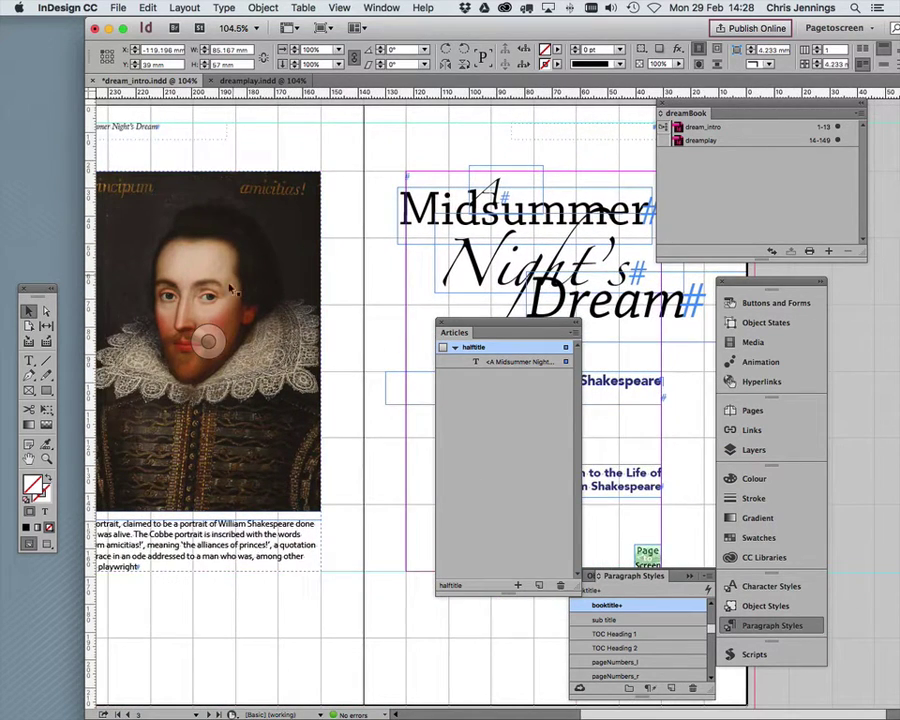
{"action": "left_click", "coordinate": [174, 178]}
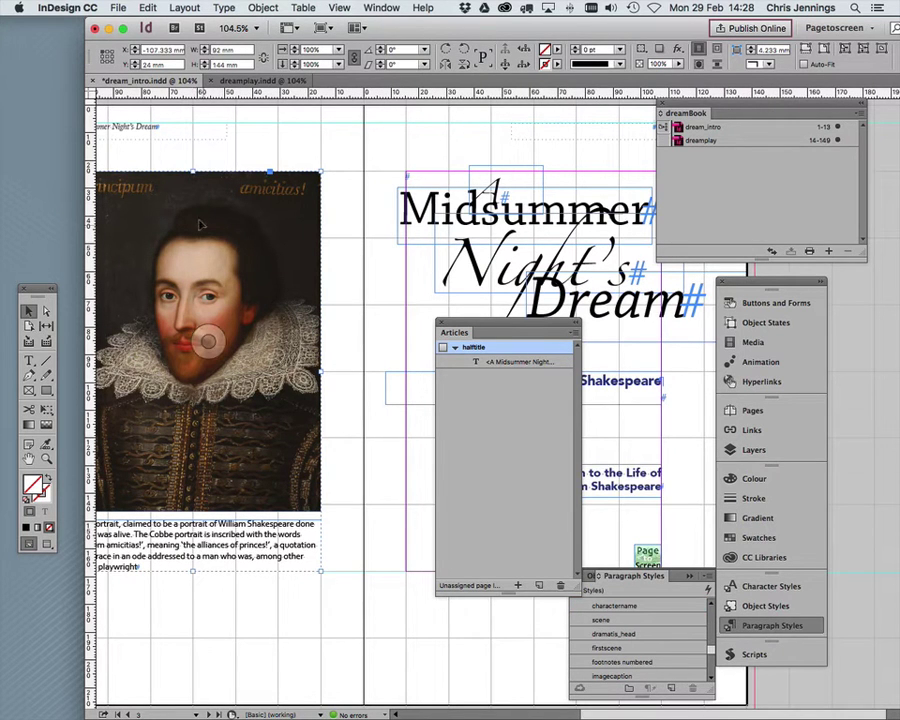
{"action": "left_click_drag", "start_coordinate": [201, 223], "coordinate": [469, 414]}
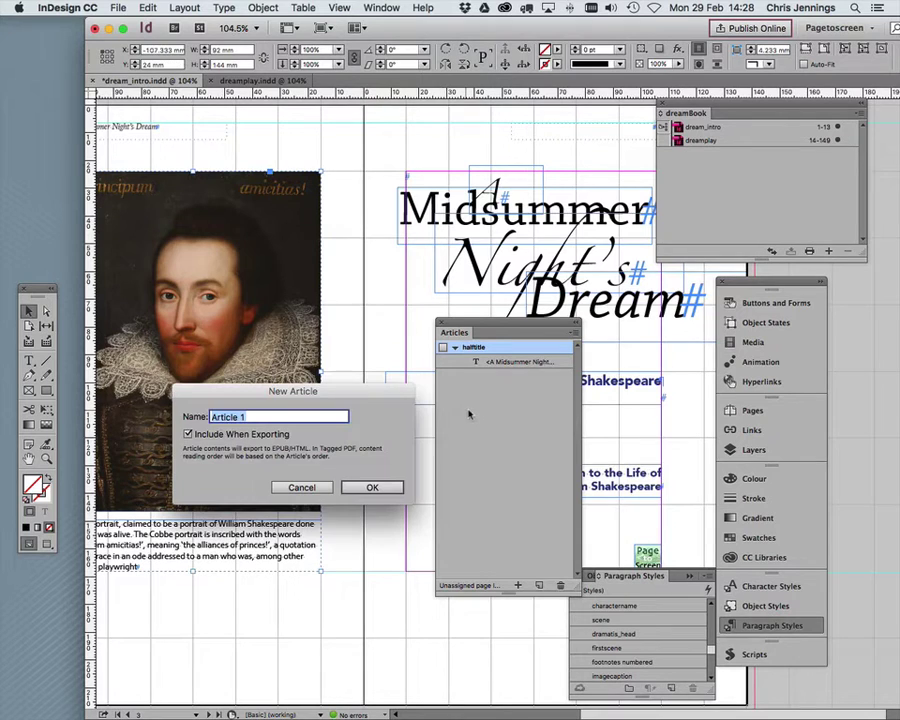
{"action": "type", "text": "frontispie"}
{"action": "left_click", "coordinate": [371, 487]}
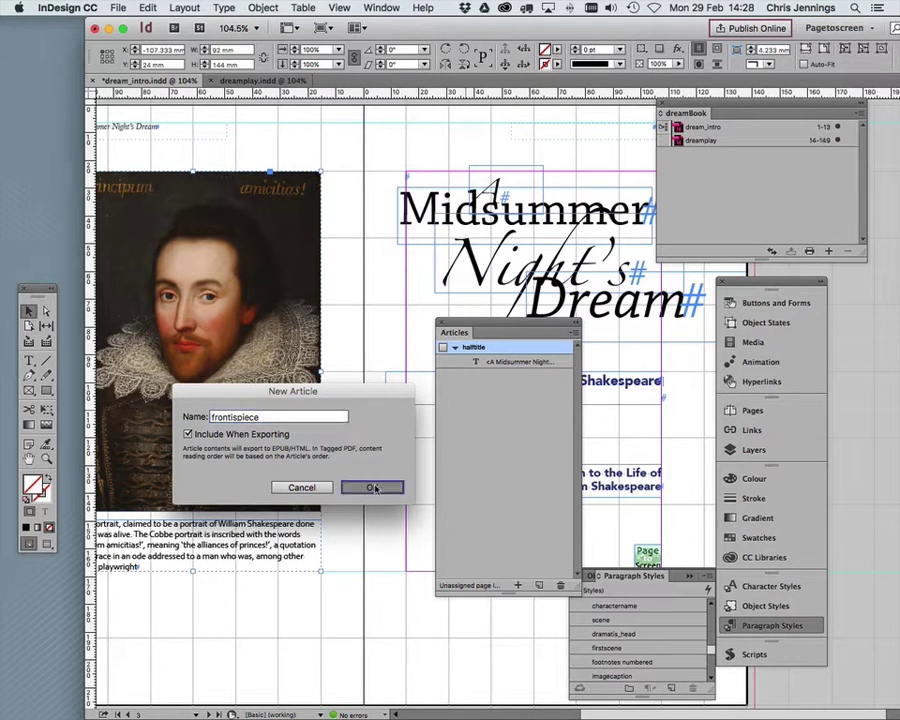
- Make a 'titlepage' article from the title page's title group
{"action": "left_click", "coordinate": [471, 253]}
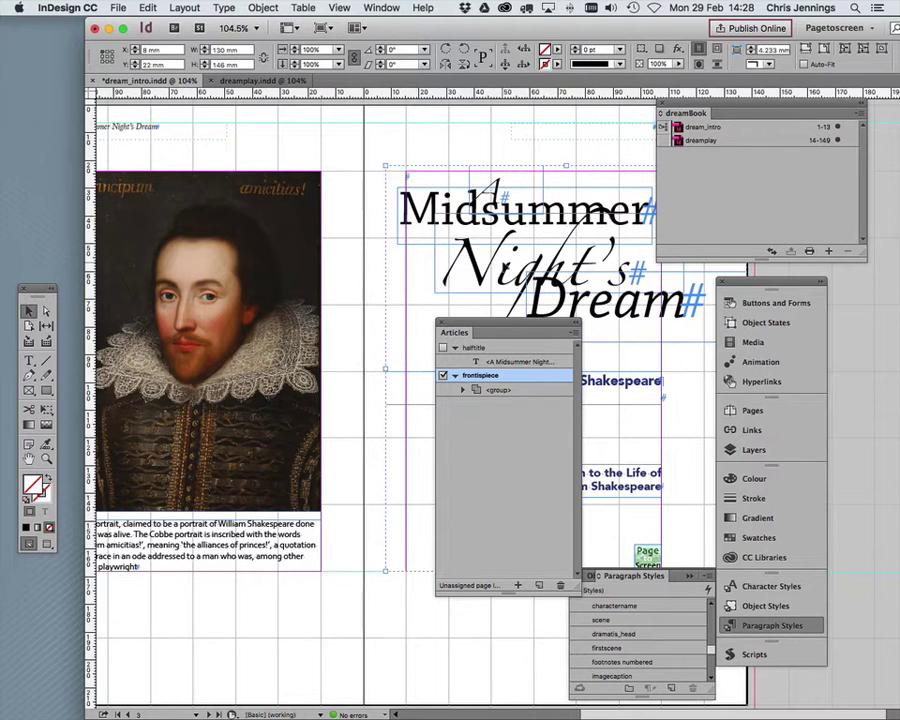
{"action": "left_click_drag", "start_coordinate": [505, 400], "coordinate": [487, 447]}
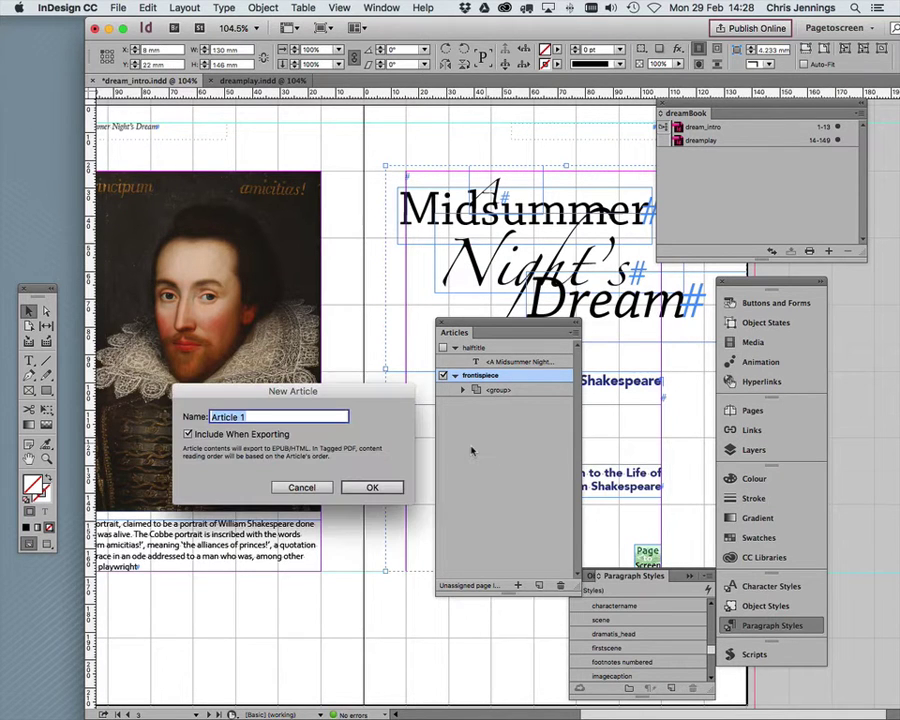
{"action": "type", "text": "titlepage"}
{"action": "left_click", "coordinate": [371, 487]}
{"action": "scroll", "coordinate": [327, 405], "scroll_direction": "down", "scroll_amount": 10}
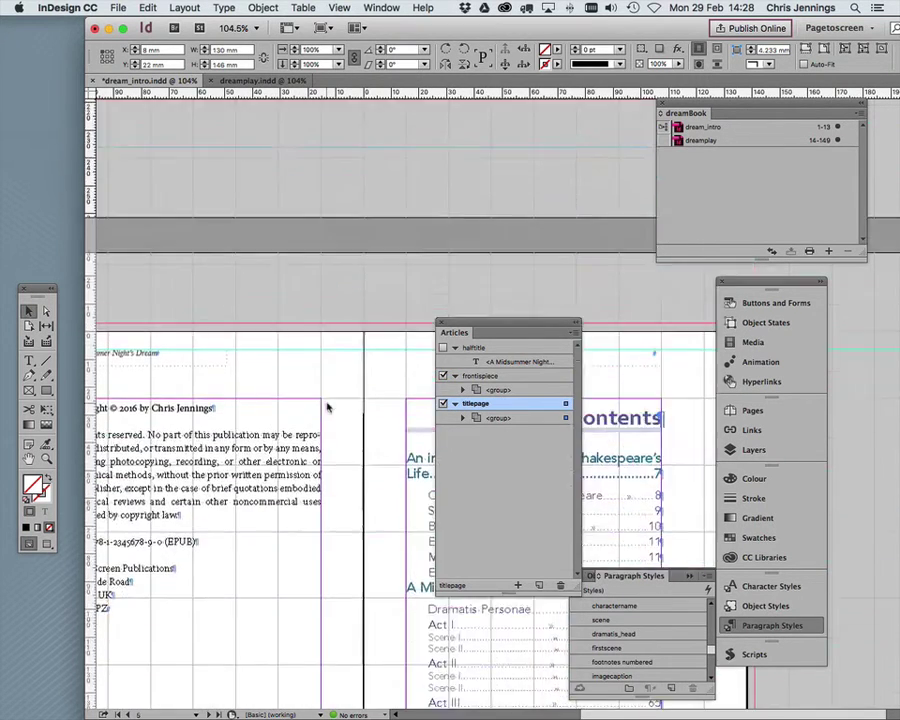
{"action": "scroll", "coordinate": [327, 405], "scroll_direction": "down", "scroll_amount": 5}
- Make a 'copyright' article from the copyright text frame
{"action": "left_click", "coordinate": [222, 338]}
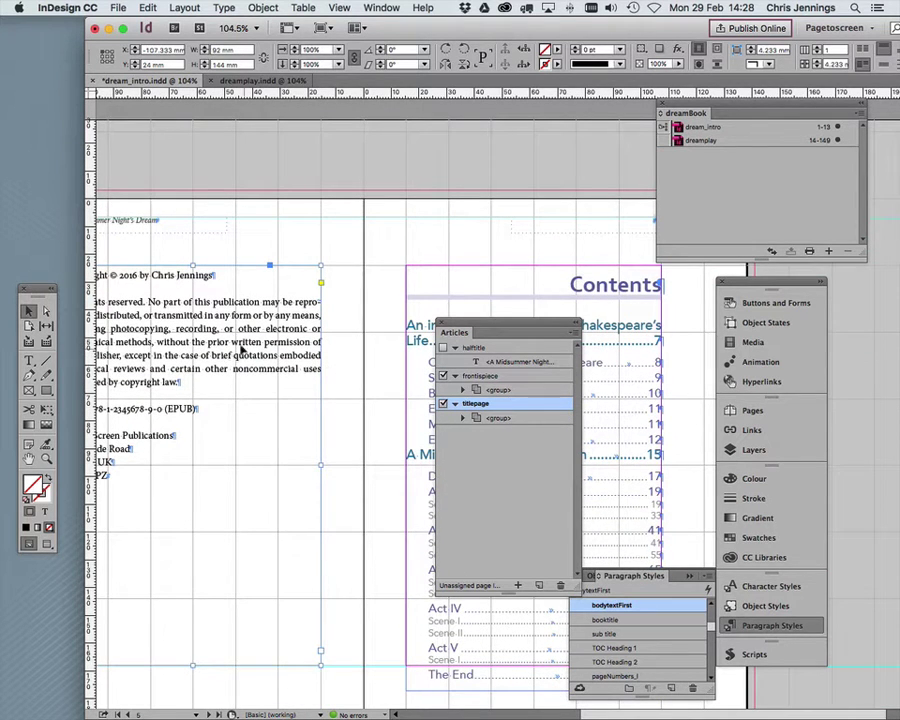
{"action": "scroll", "coordinate": [255, 350], "scroll_direction": "left", "scroll_amount": 4}
{"action": "scroll", "coordinate": [255, 350], "scroll_direction": "down", "scroll_amount": 3}
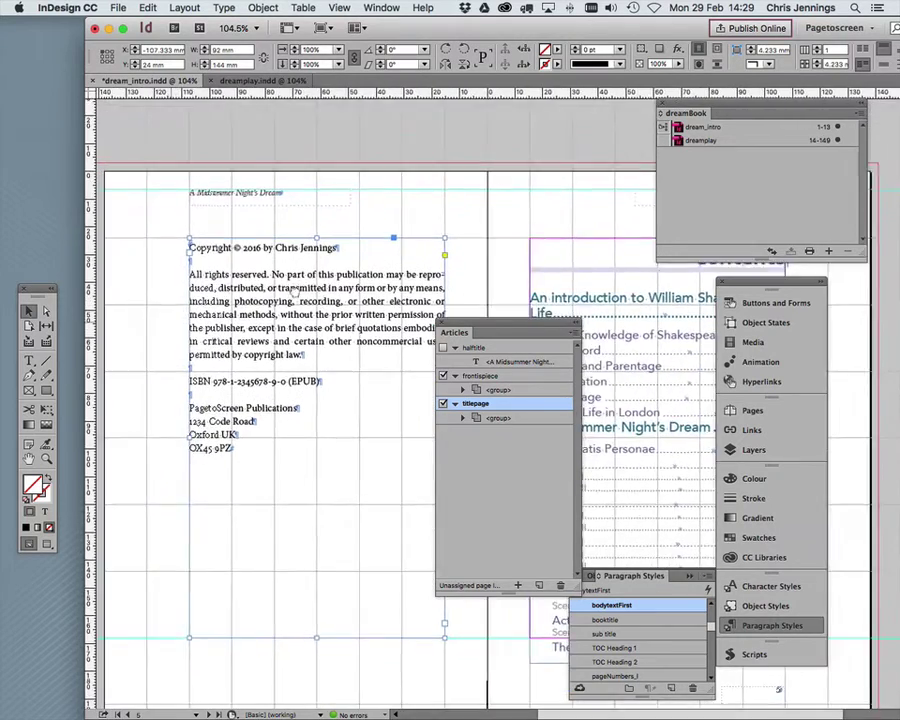
{"action": "scroll", "coordinate": [285, 267], "scroll_direction": "up", "scroll_amount": 1}
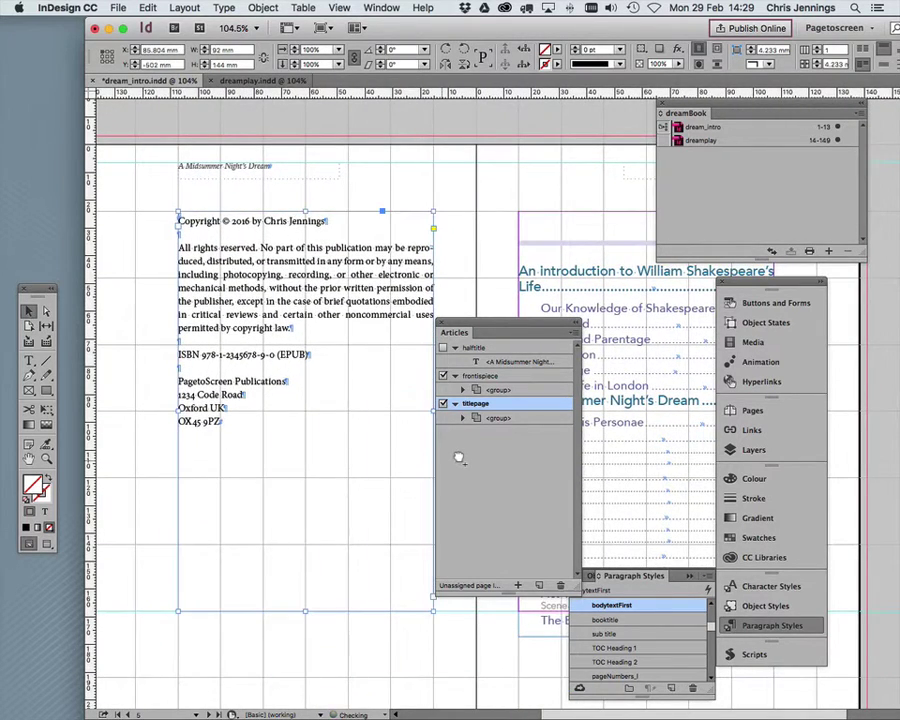
{"action": "left_click_drag", "start_coordinate": [460, 461], "coordinate": [460, 461]}
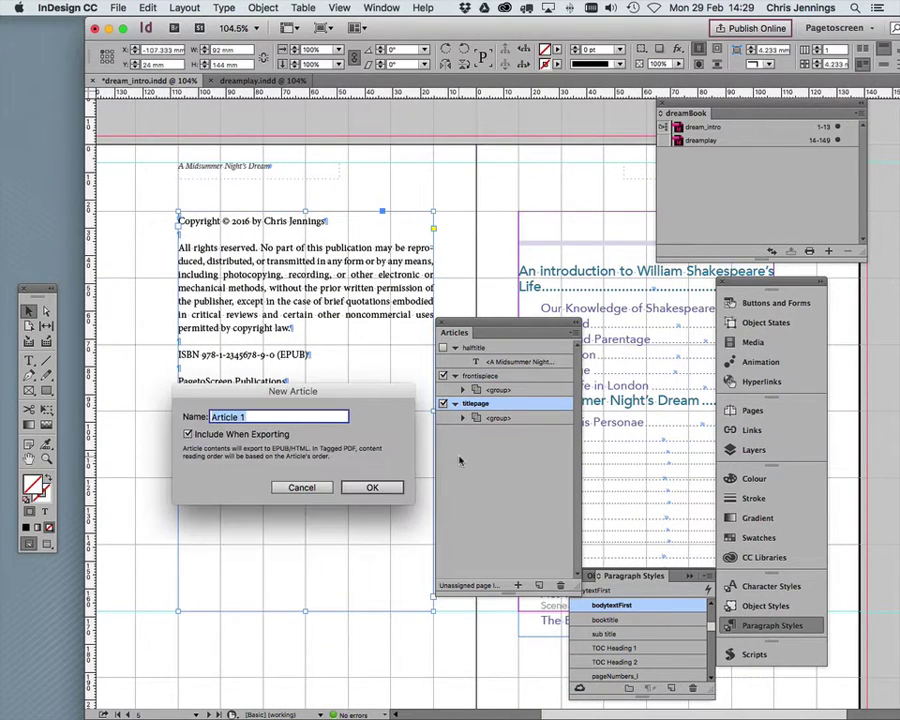
{"action": "type", "text": "copyright"}
{"action": "key", "text": "Return"}
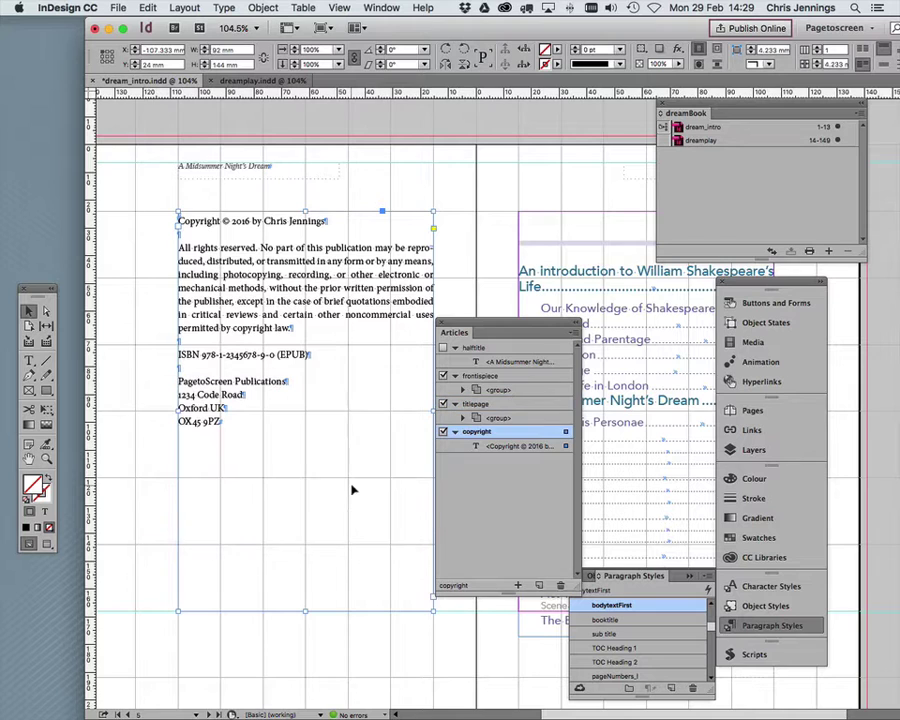
- Make a 'contents' article from the table of contents frame, excluded from export
{"action": "left_click", "coordinate": [598, 287]}
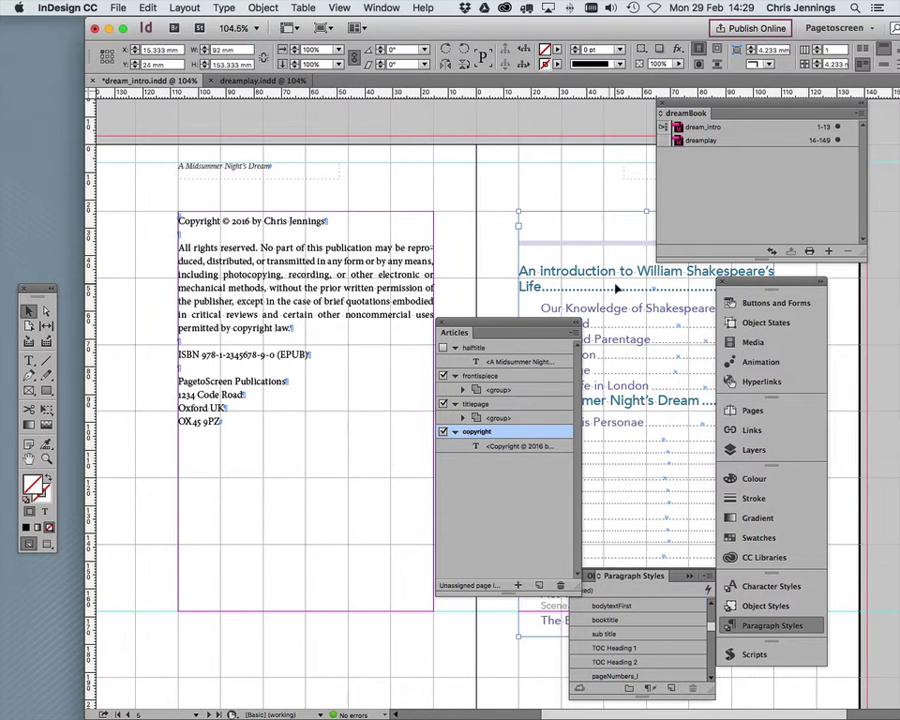
{"action": "left_click_drag", "start_coordinate": [557, 332], "coordinate": [396, 298]}
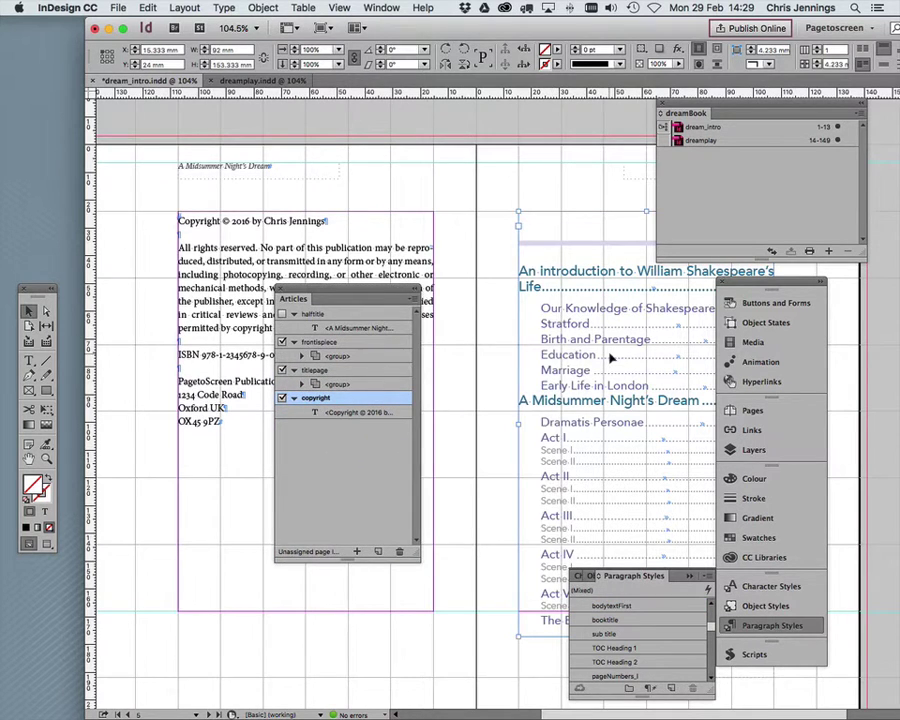
{"action": "left_click_drag", "start_coordinate": [620, 355], "coordinate": [510, 300]}
{"action": "left_click_drag", "start_coordinate": [366, 298], "coordinate": [335, 301]}
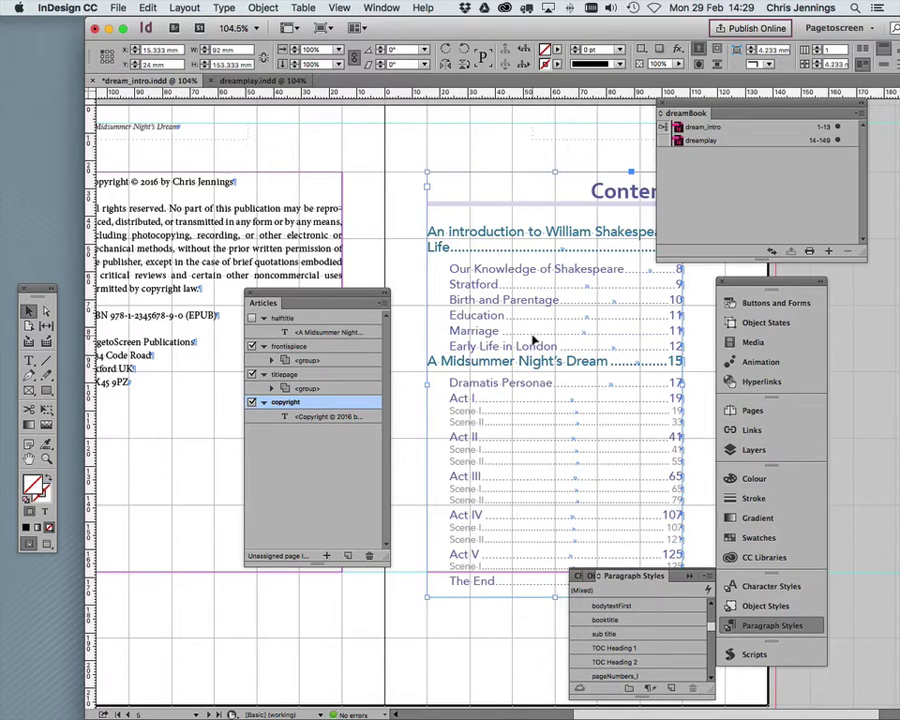
{"action": "left_click_drag", "start_coordinate": [535, 340], "coordinate": [317, 458]}
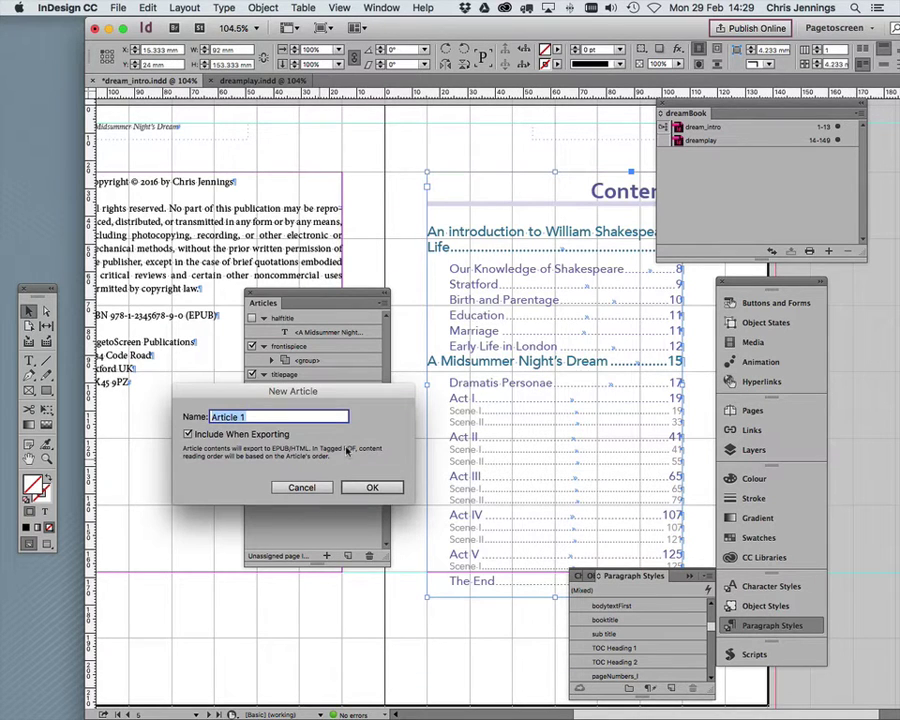
{"action": "type", "text": "contents"}
{"action": "left_click", "coordinate": [188, 434]}
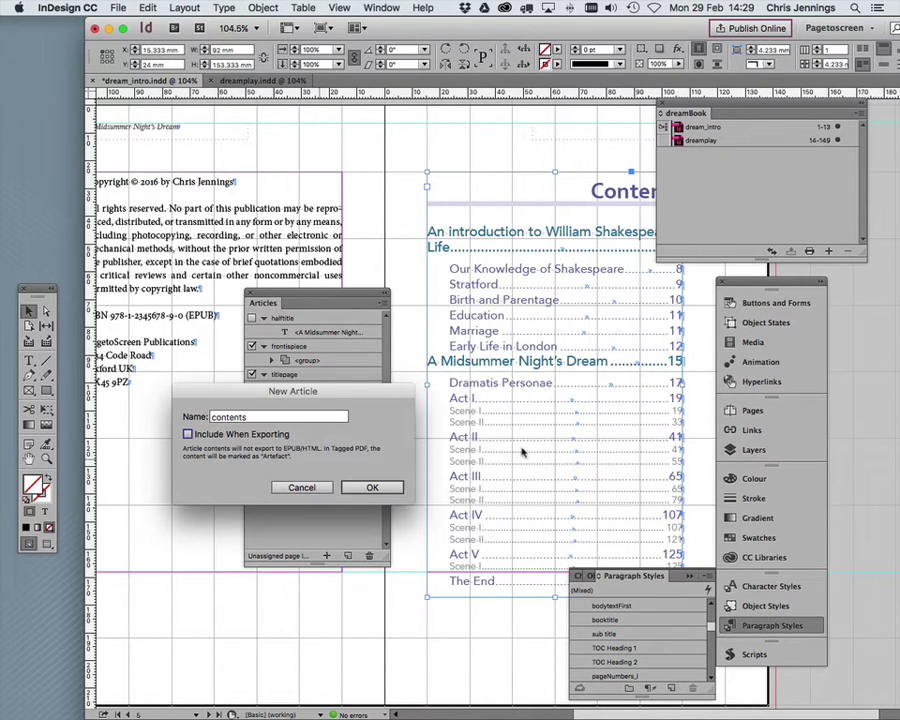
{"action": "left_click", "coordinate": [368, 486]}
{"action": "scroll", "coordinate": [518, 460], "scroll_direction": "down", "scroll_amount": 5}
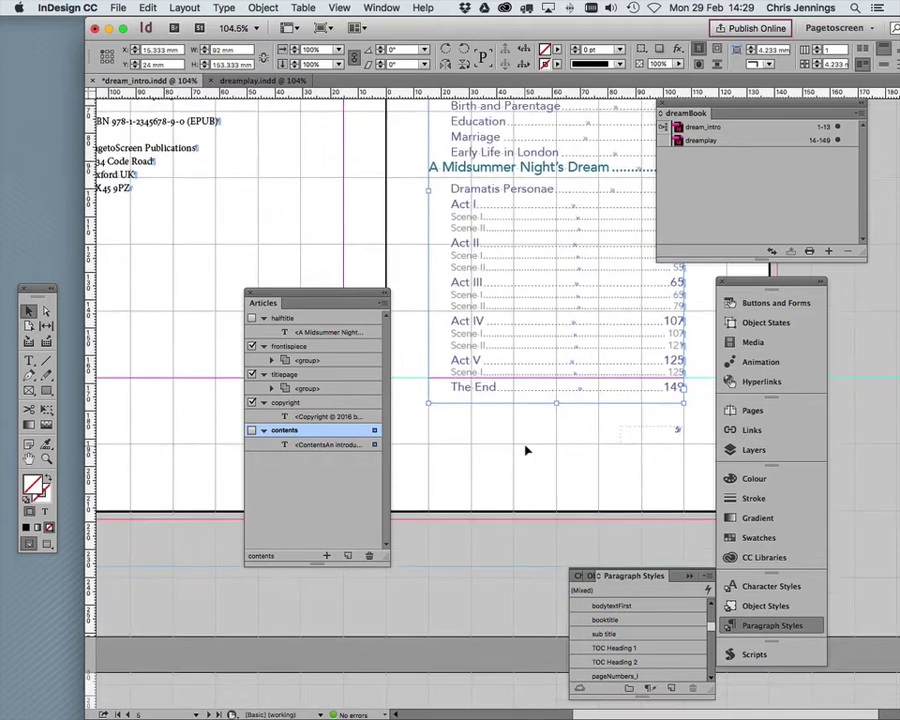
- Make a 'titleintro' article from the An introduction to William Shakespeare title frame
{"action": "scroll", "coordinate": [527, 450], "scroll_direction": "down", "scroll_amount": 8}
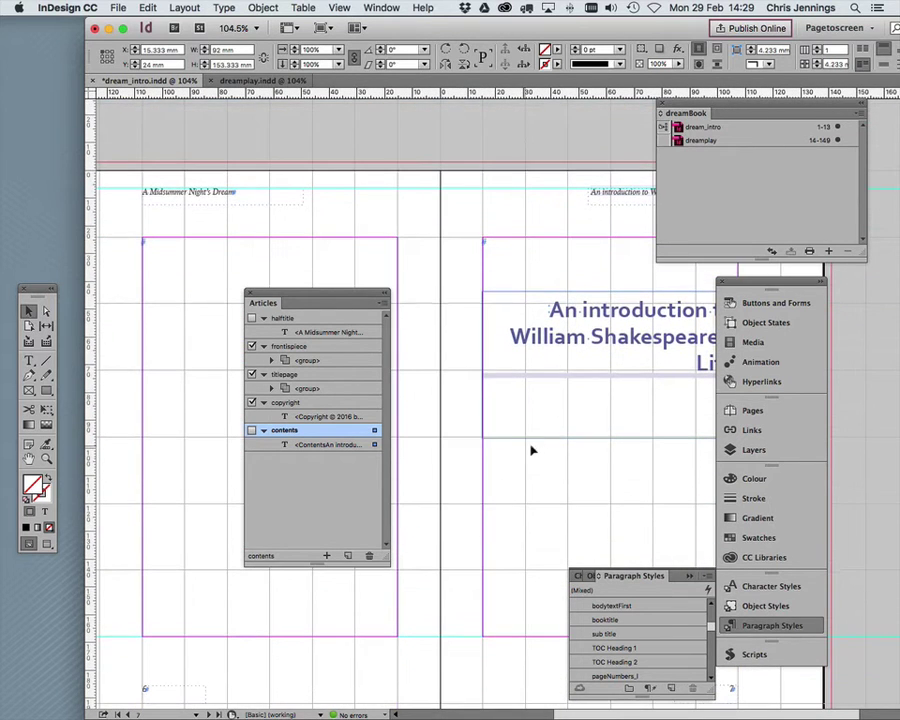
{"action": "left_click", "coordinate": [603, 338]}
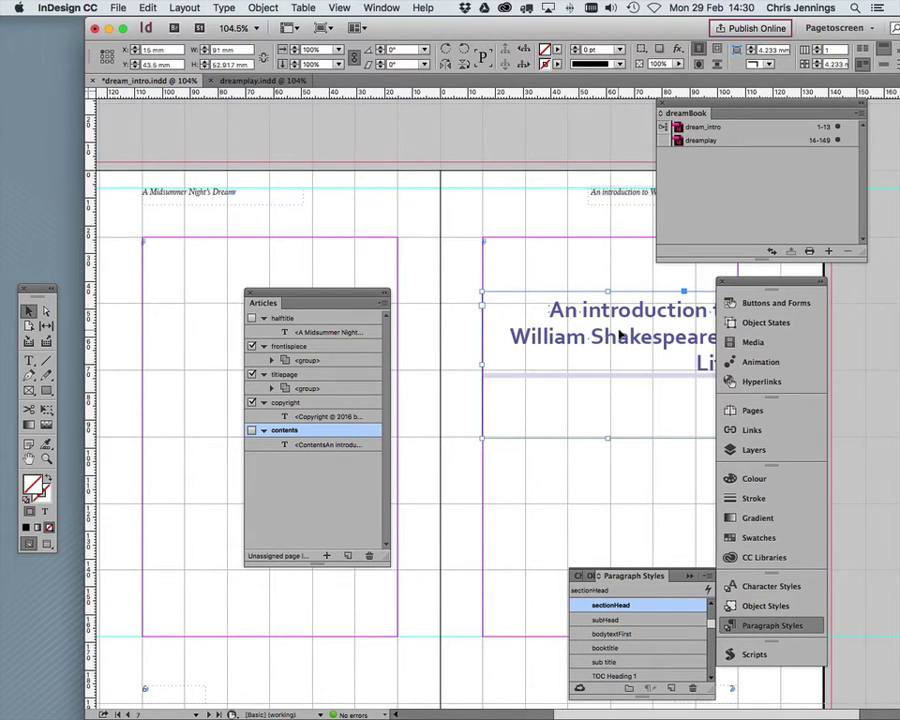
{"action": "left_click_drag", "start_coordinate": [620, 337], "coordinate": [316, 489]}
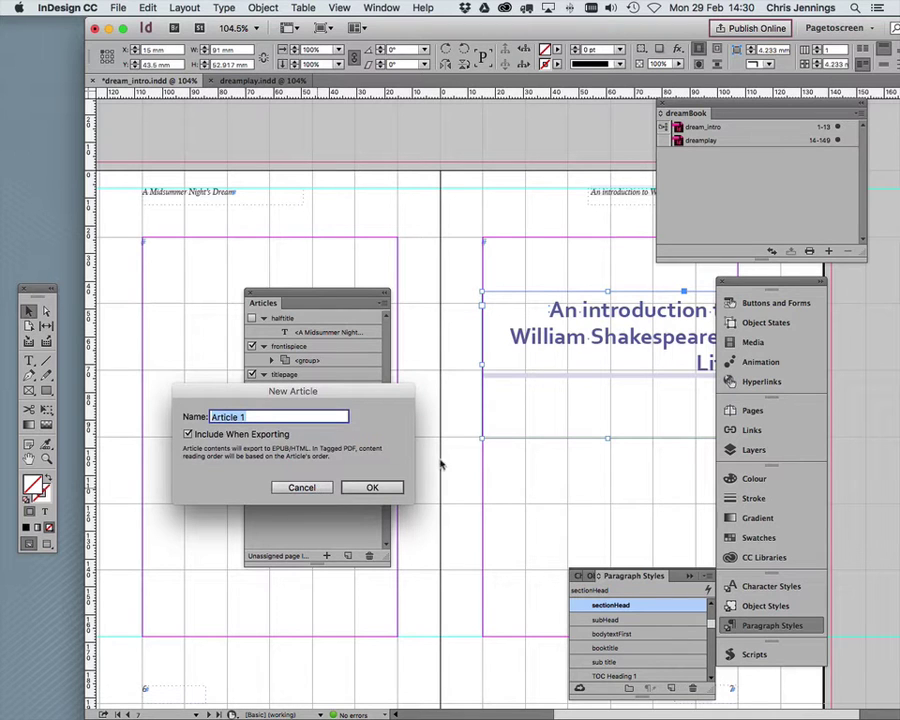
{"action": "type", "text": "titleintro"}
{"action": "left_click", "coordinate": [372, 486]}
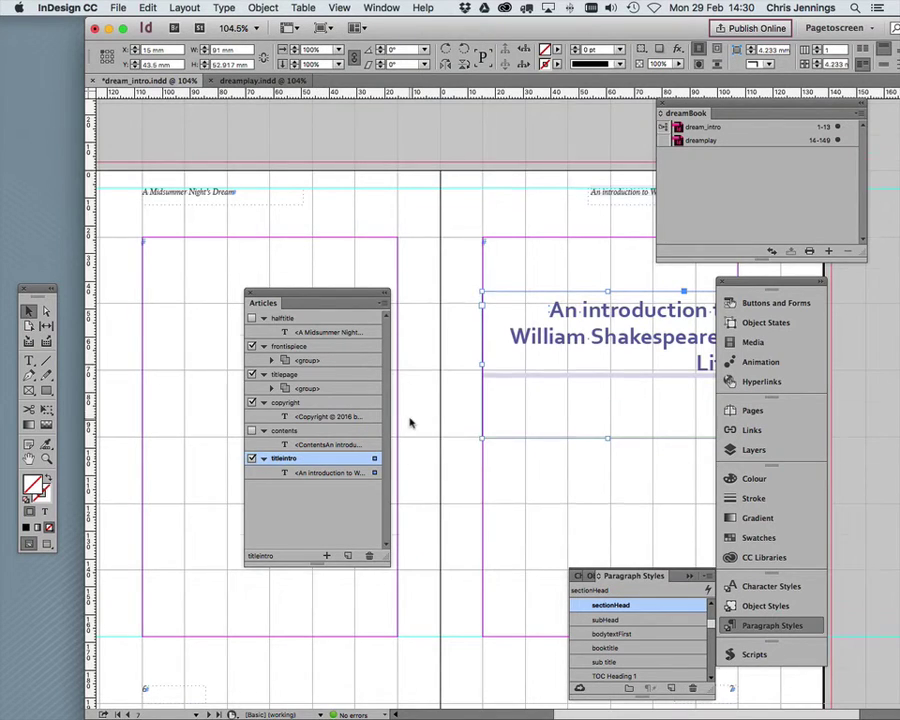
- Make an 'introduction' article from the Our Knowledge of Shakespeare text frame
{"action": "scroll", "coordinate": [410, 421], "scroll_direction": "down", "scroll_amount": 10}
{"action": "left_click", "coordinate": [184, 258]}
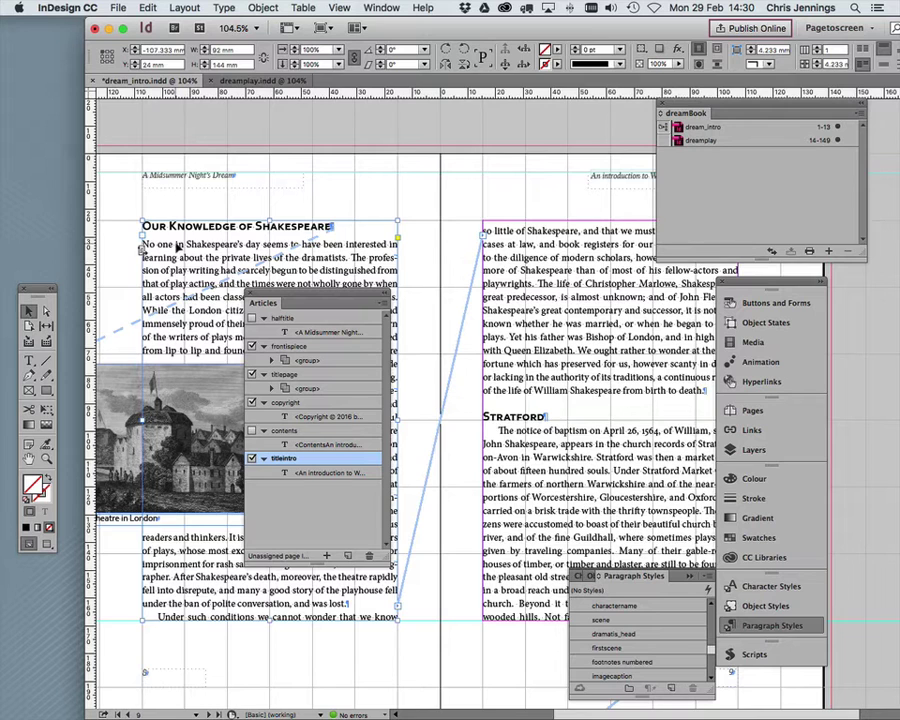
{"action": "left_click_drag", "start_coordinate": [177, 247], "coordinate": [200, 354]}
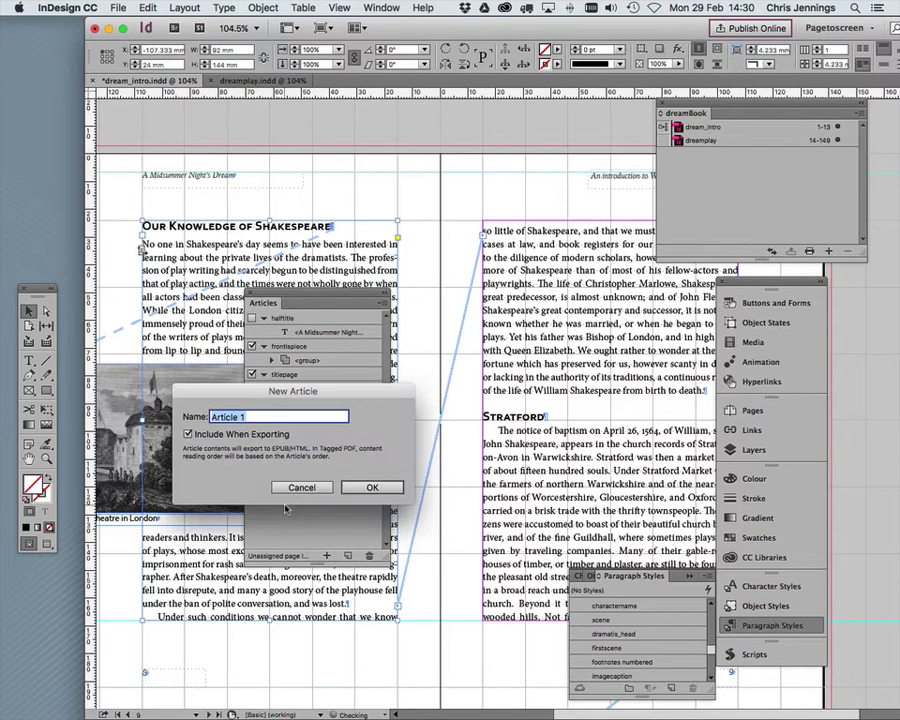
{"action": "type", "text": "introduction"}
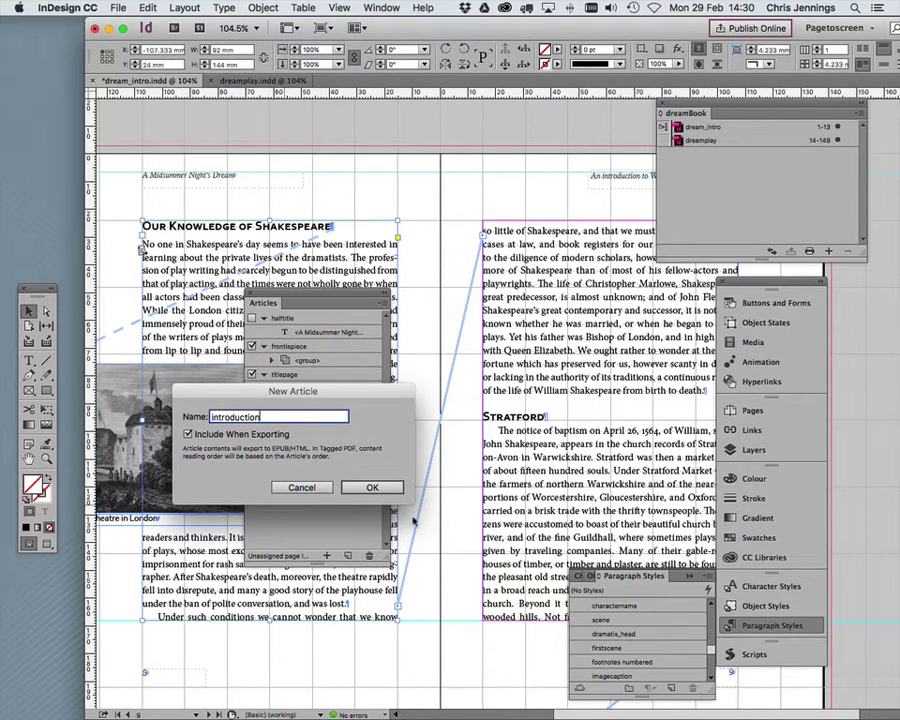
{"action": "left_click", "coordinate": [371, 488]}
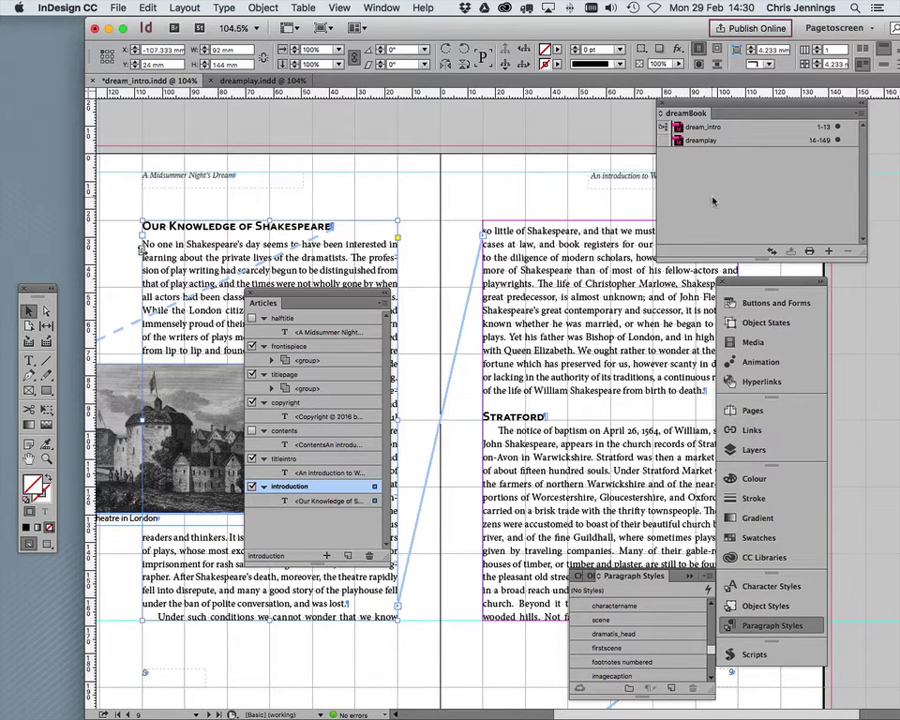
- Open dreamplay from the Book panel to review its PlayStart, DramatisPersonae and ThePlay articles
{"action": "left_click_drag", "start_coordinate": [724, 114], "coordinate": [528, 144]}
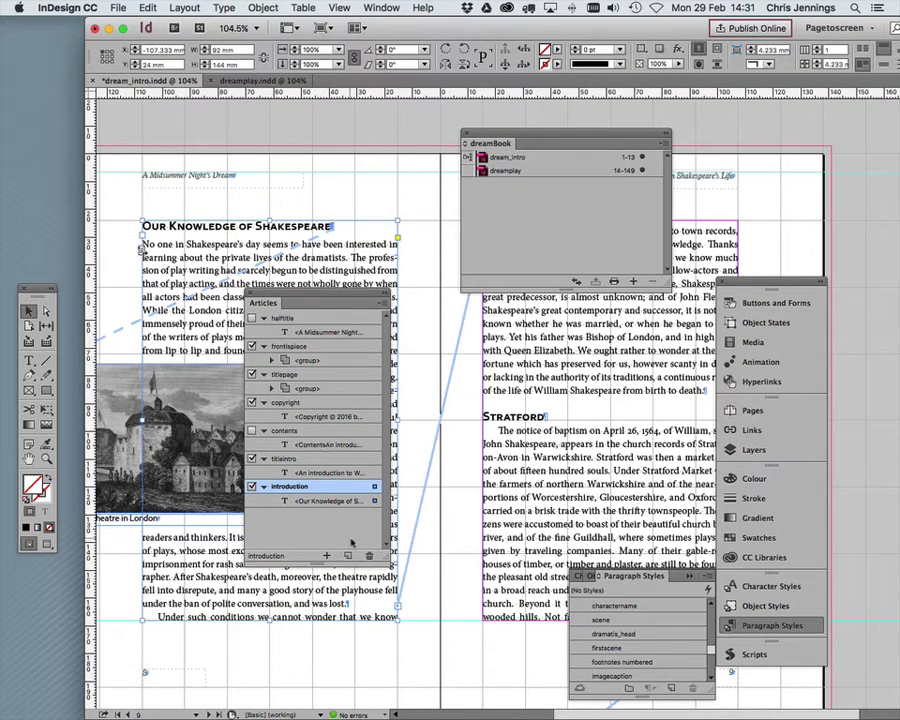
{"action": "double_click", "coordinate": [507, 171]}
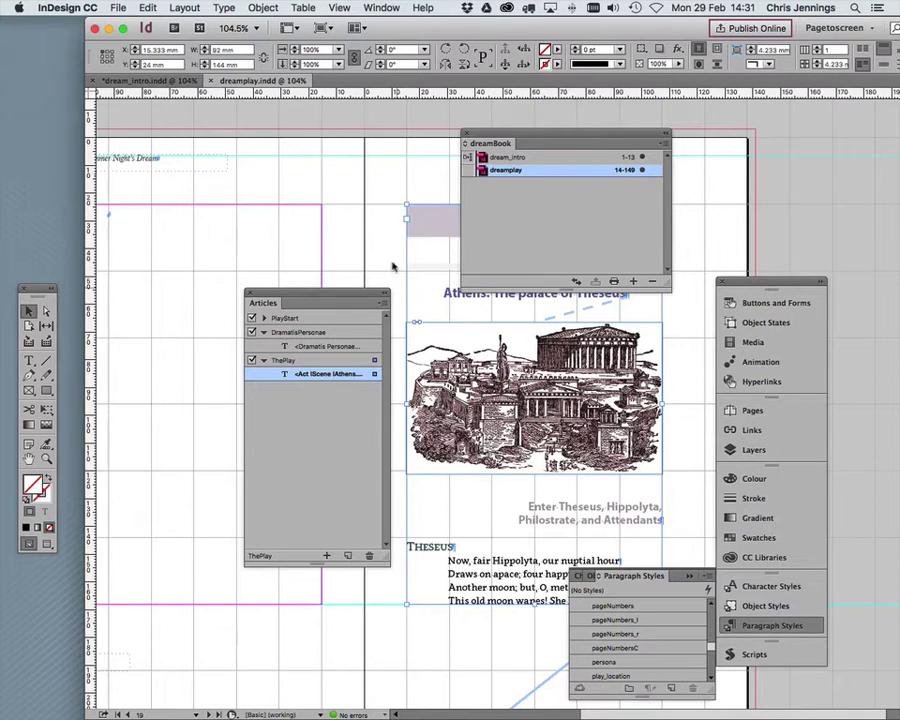
{"action": "left_click", "coordinate": [283, 220]}
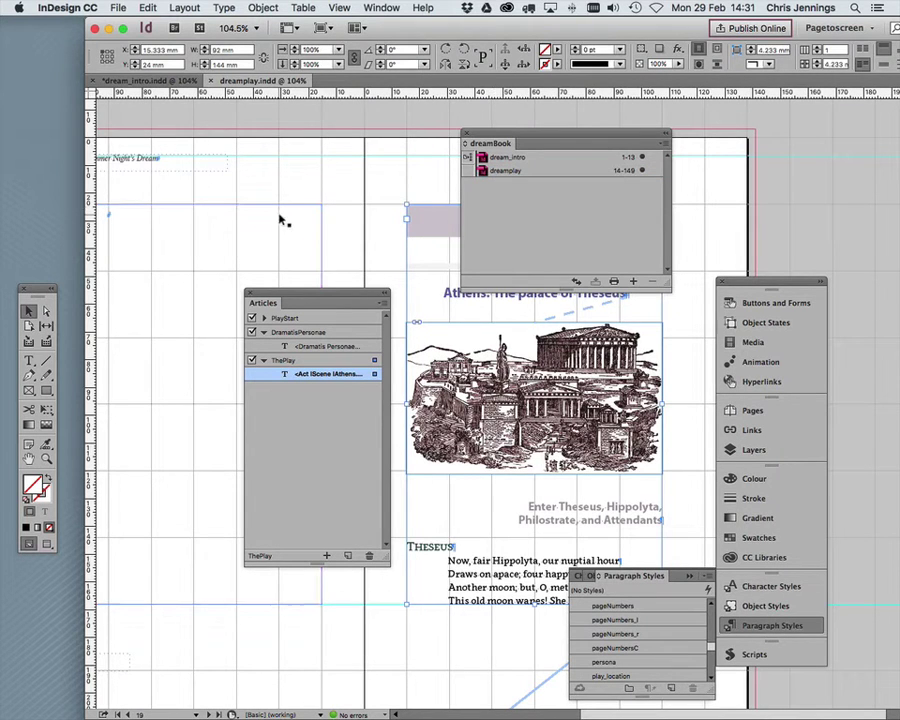
- Switch back to dream_intro and scroll to the portrait and title page spread
{"action": "double_click", "coordinate": [507, 157]}
{"action": "scroll", "coordinate": [328, 217], "scroll_direction": "up", "scroll_amount": 15}
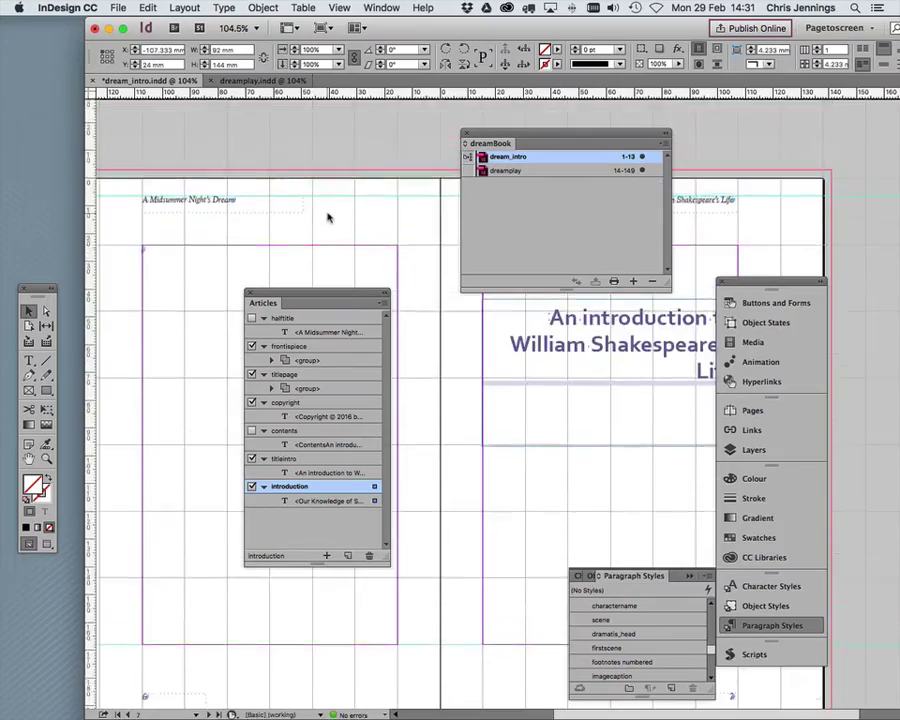
{"action": "scroll", "coordinate": [328, 217], "scroll_direction": "up", "scroll_amount": 10}
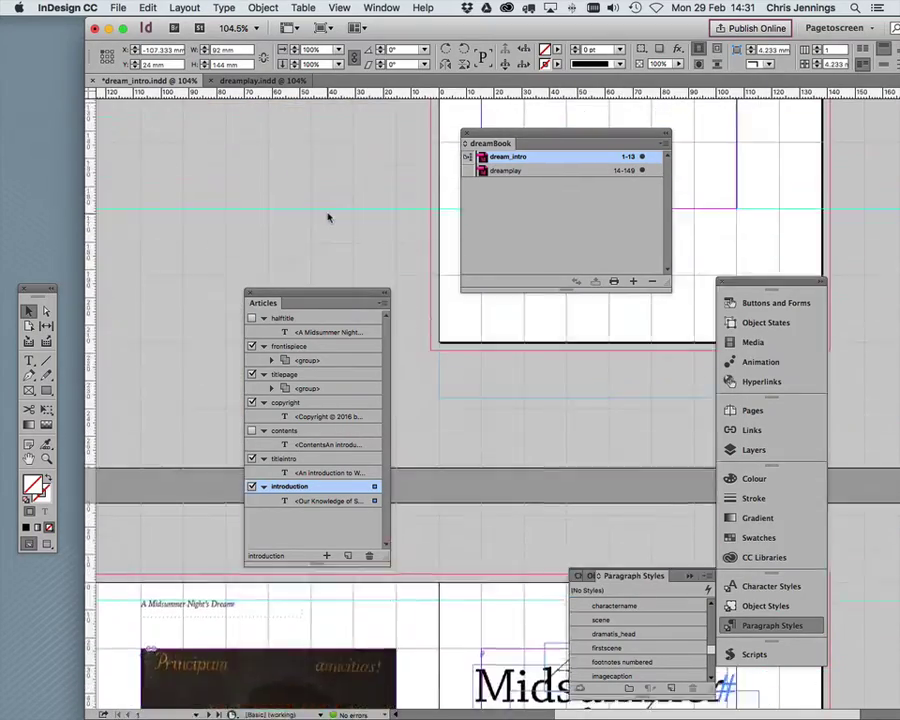
{"action": "scroll", "coordinate": [328, 217], "scroll_direction": "down", "scroll_amount": 2}
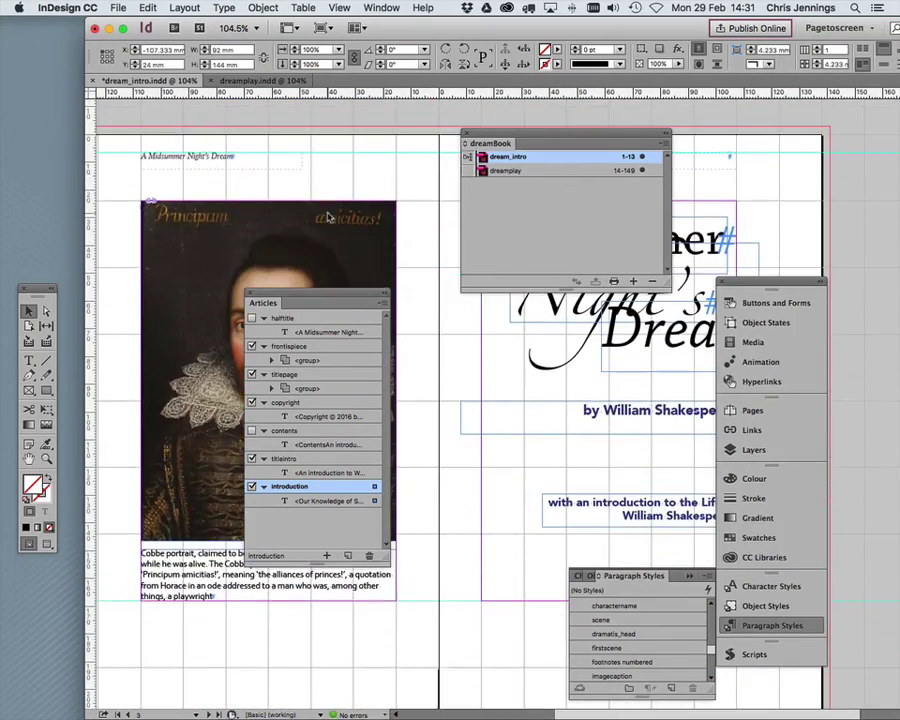
{"action": "left_click_drag", "start_coordinate": [550, 133], "coordinate": [311, 111]}
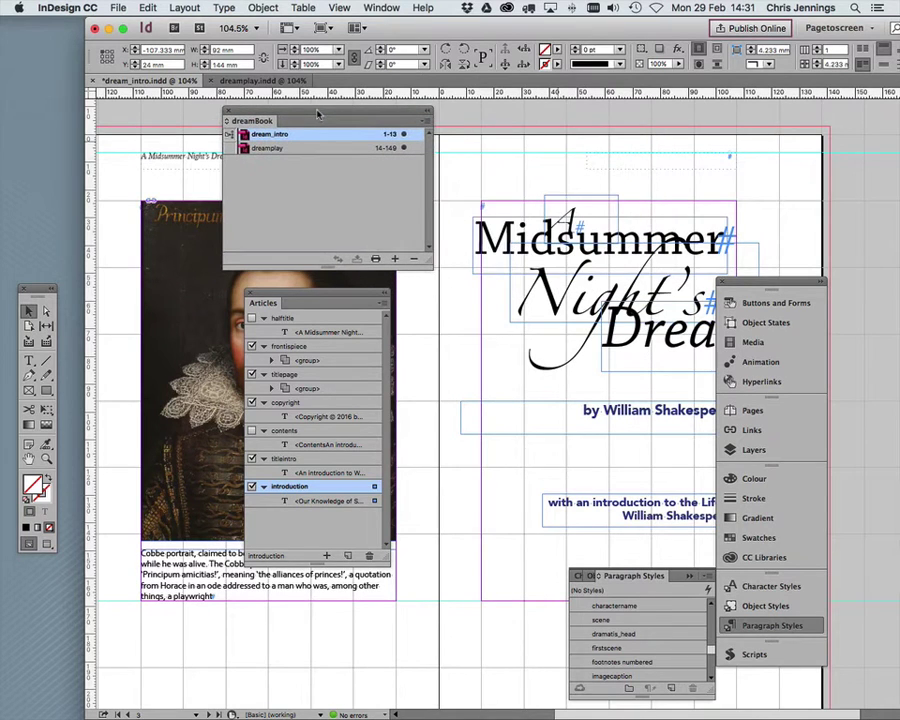
{"action": "scroll", "coordinate": [446, 323], "scroll_direction": "down", "scroll_amount": 1}
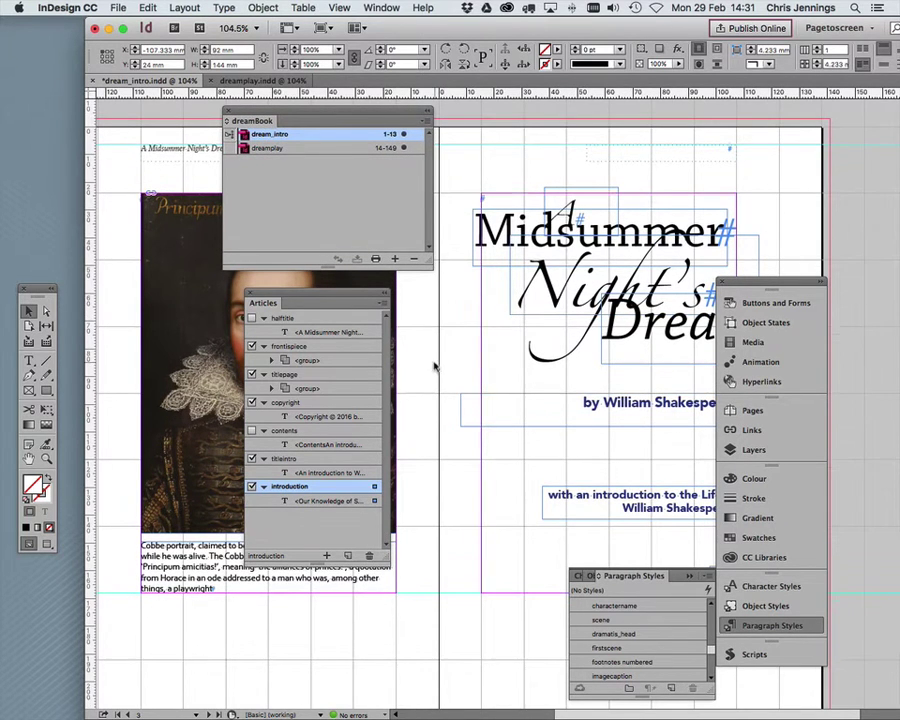
- Select the title group and its enclosing title-page frame, then move the panel dock off the page
{"action": "scroll", "coordinate": [432, 364], "scroll_direction": "down", "scroll_amount": 1}
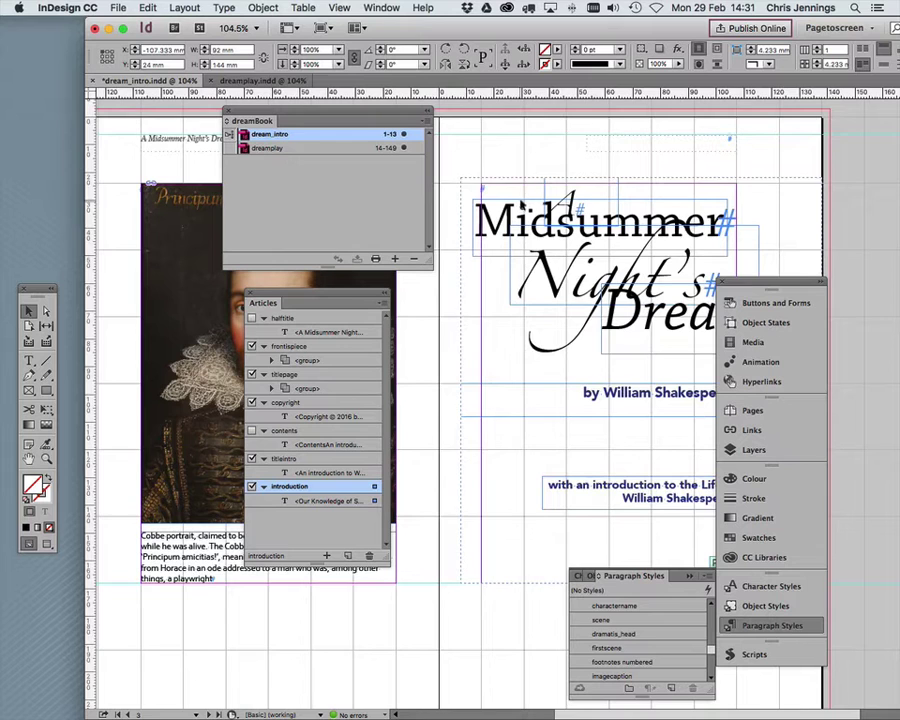
{"action": "left_click", "coordinate": [465, 395]}
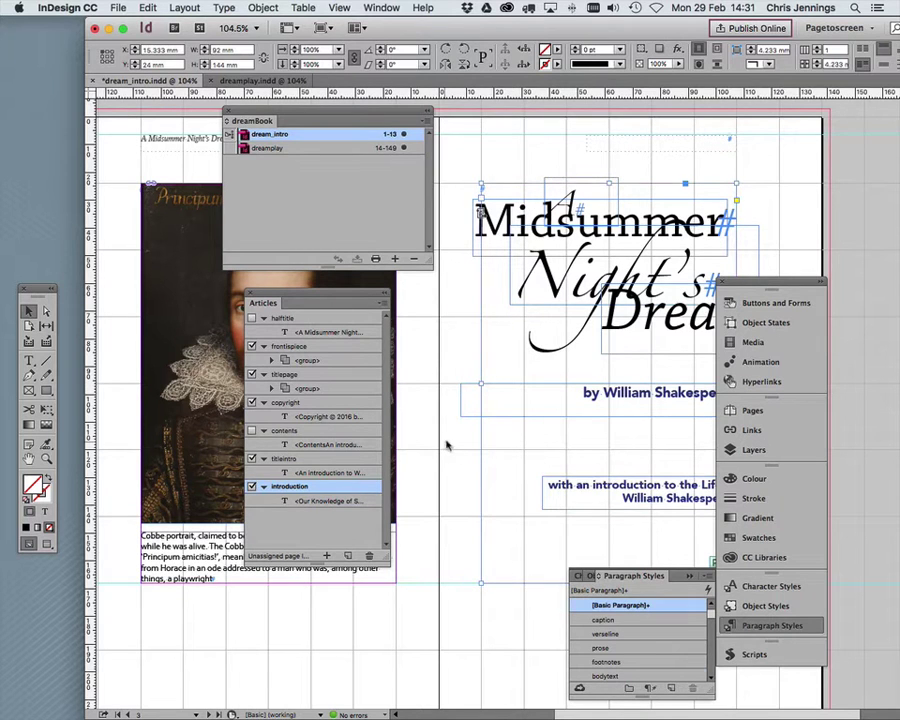
{"action": "left_click", "coordinate": [516, 415]}
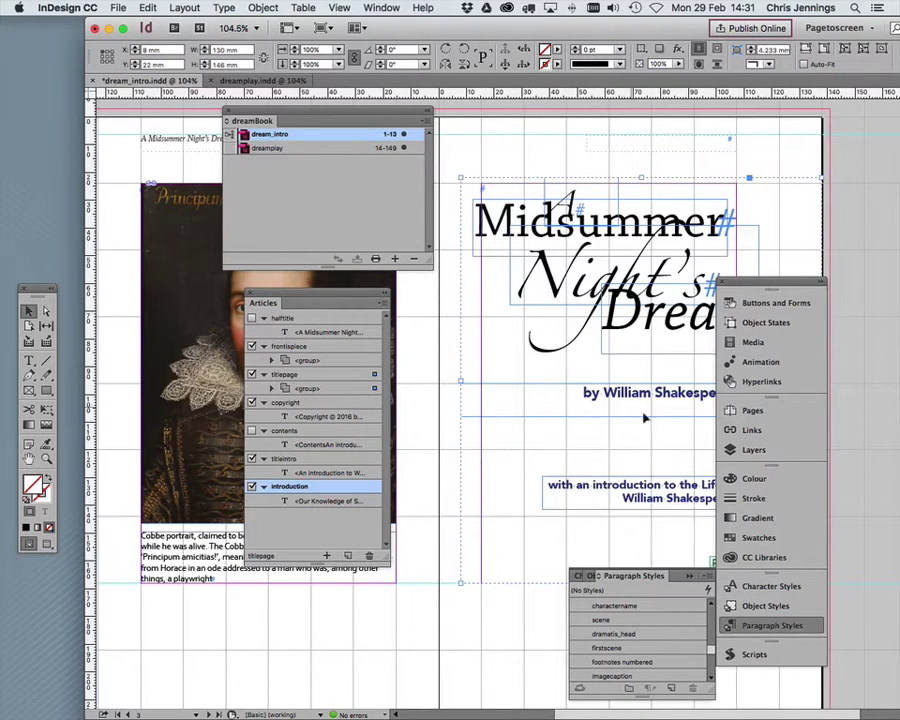
{"action": "left_click_drag", "start_coordinate": [740, 283], "coordinate": [827, 250]}
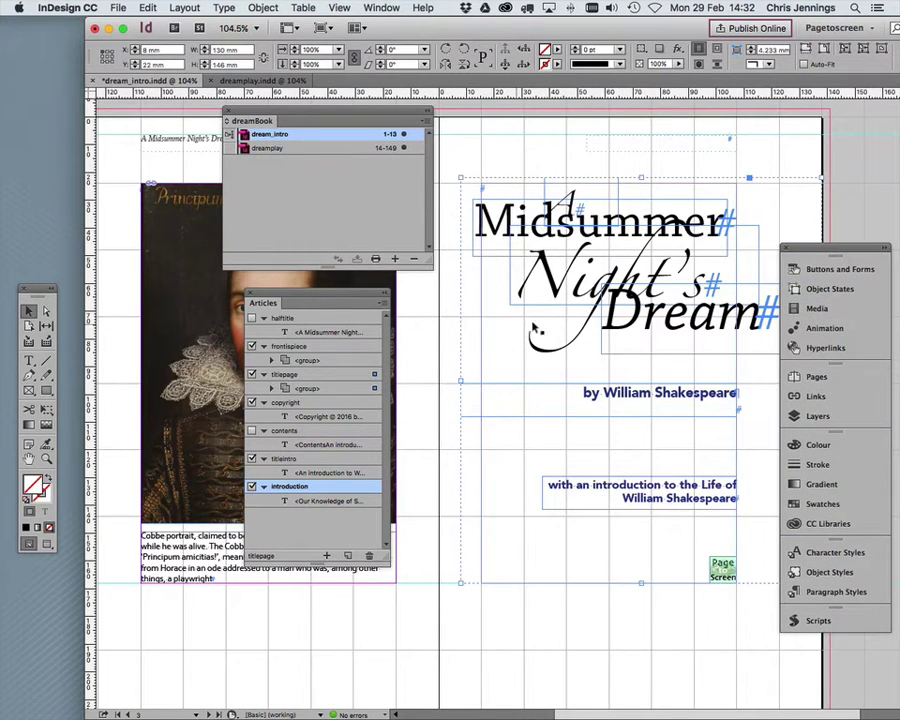
{"action": "left_click", "coordinate": [264, 9]}
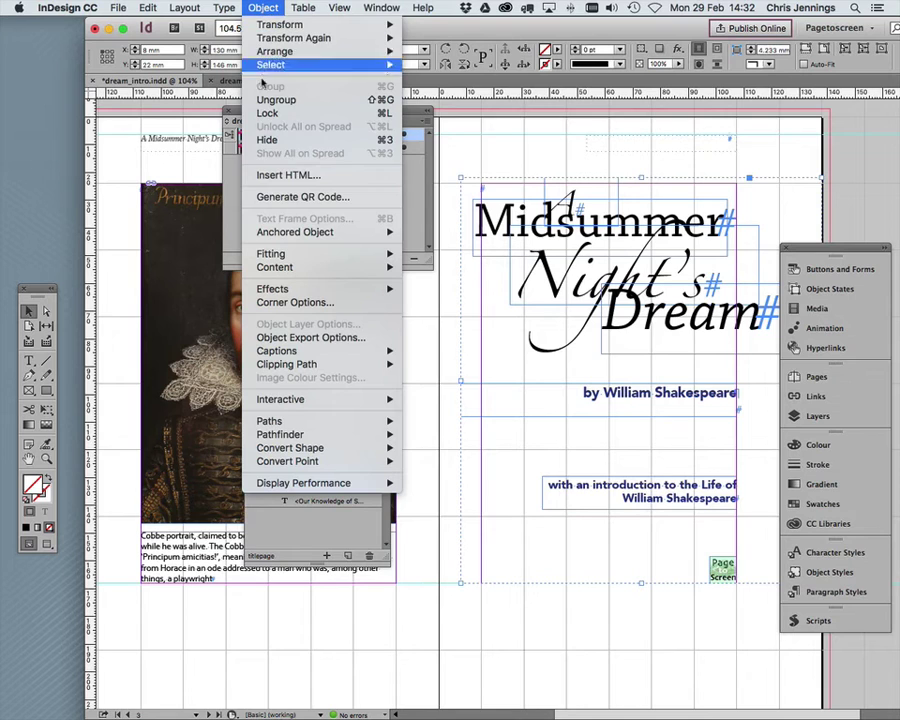
{"action": "left_click", "coordinate": [298, 338]}
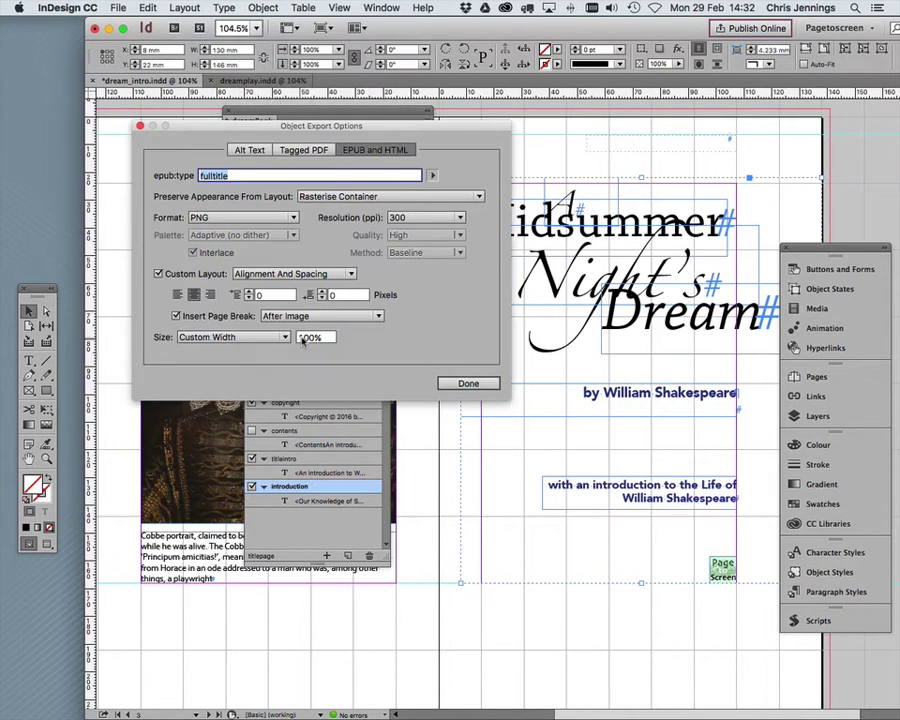
{"action": "left_click_drag", "start_coordinate": [243, 132], "coordinate": [276, 239]}
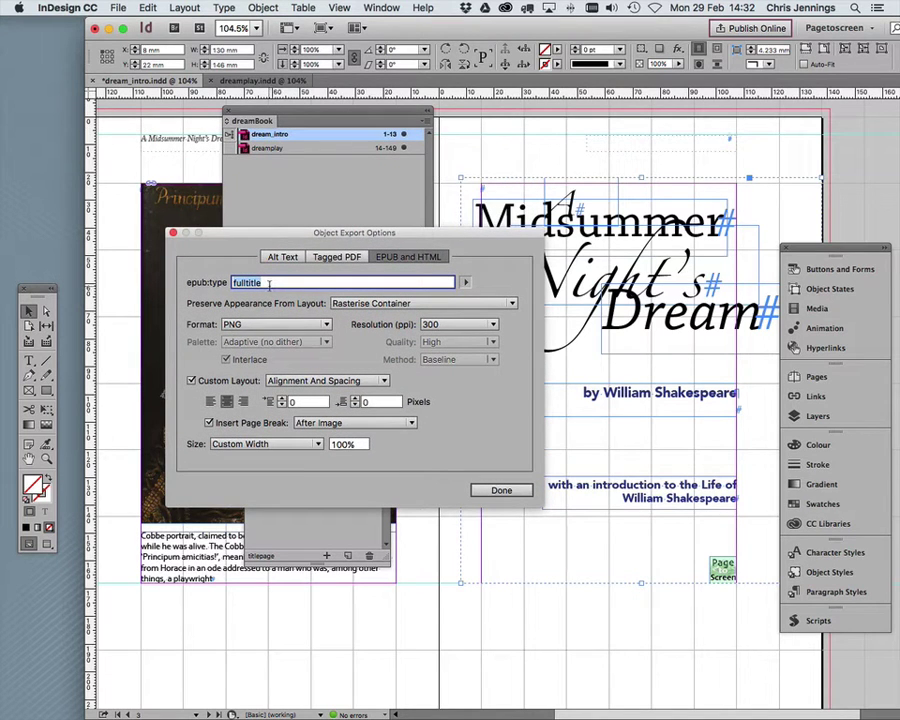
{"action": "left_click", "coordinate": [465, 283]}
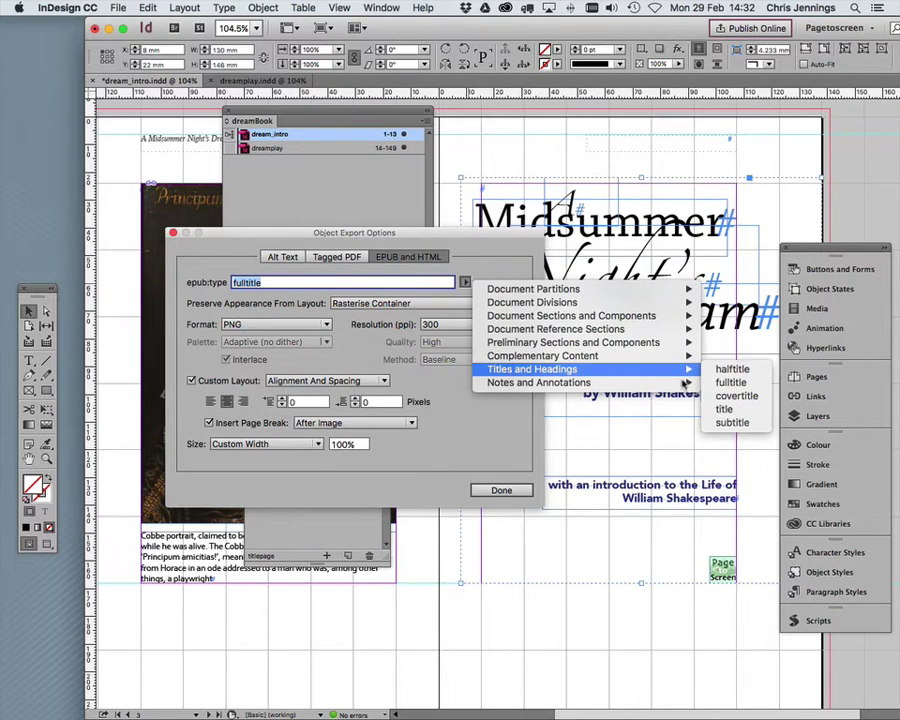
{"action": "mouse_move", "coordinate": [687, 372]}
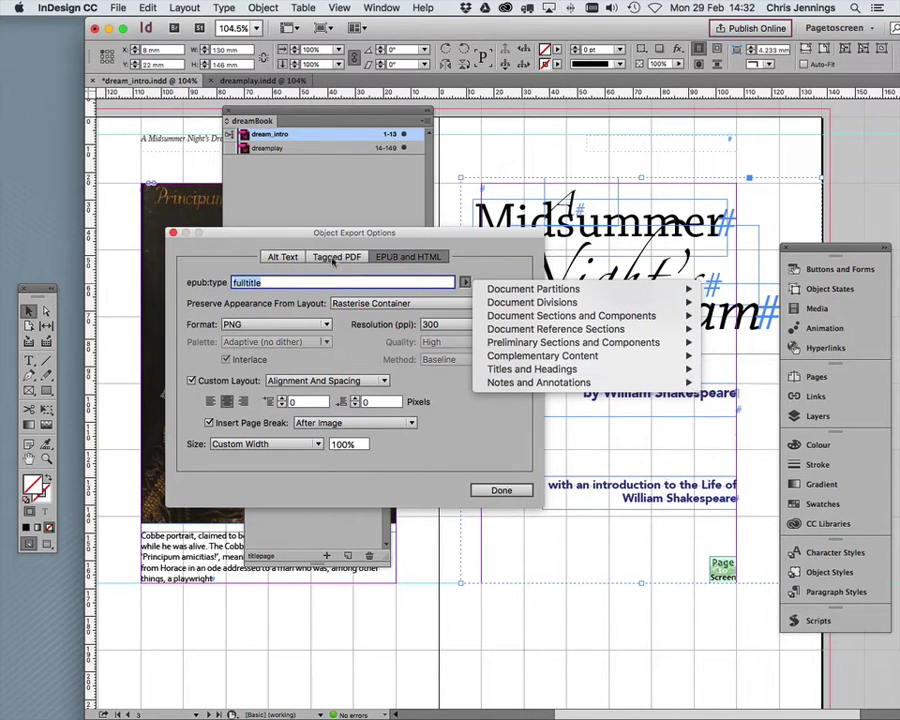
{"action": "left_click", "coordinate": [278, 237]}
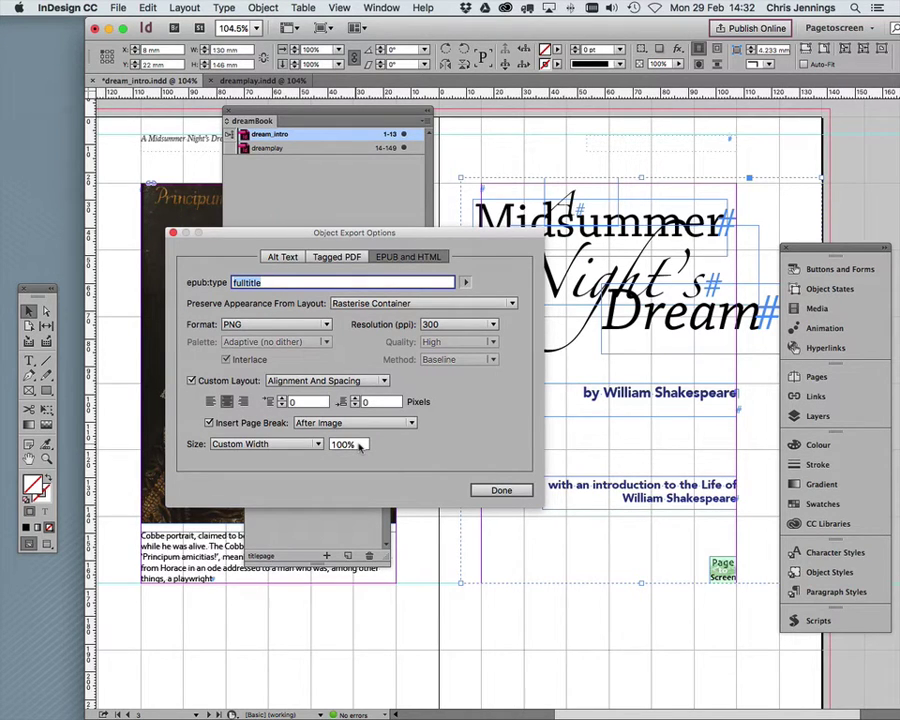
{"action": "left_click", "coordinate": [508, 489]}
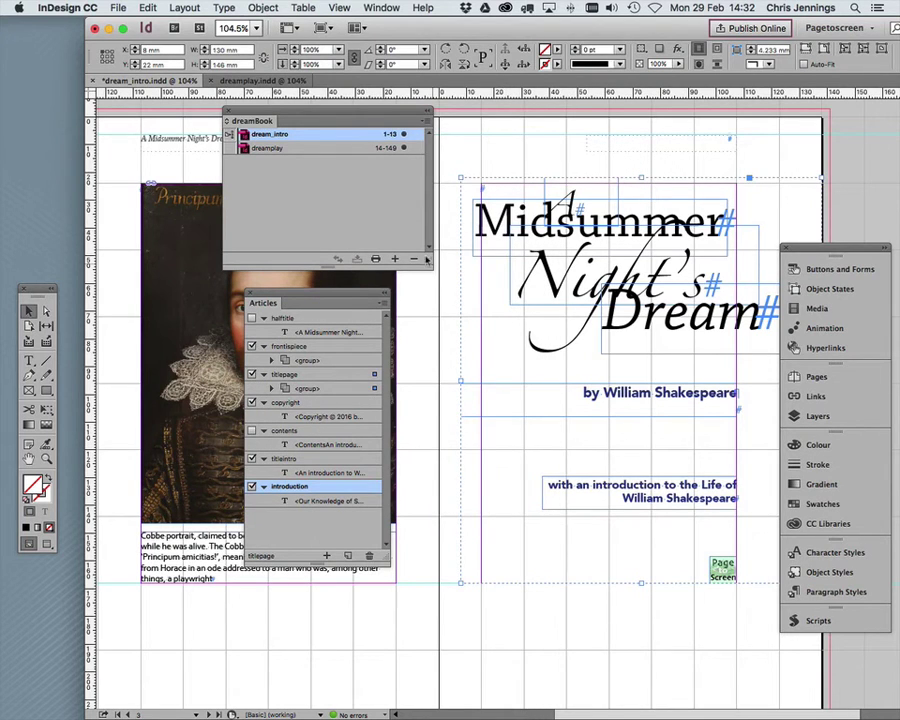
- Deselect the book's documents and start Export Book to EPUB from the Book panel menu
{"action": "left_click", "coordinate": [245, 155]}
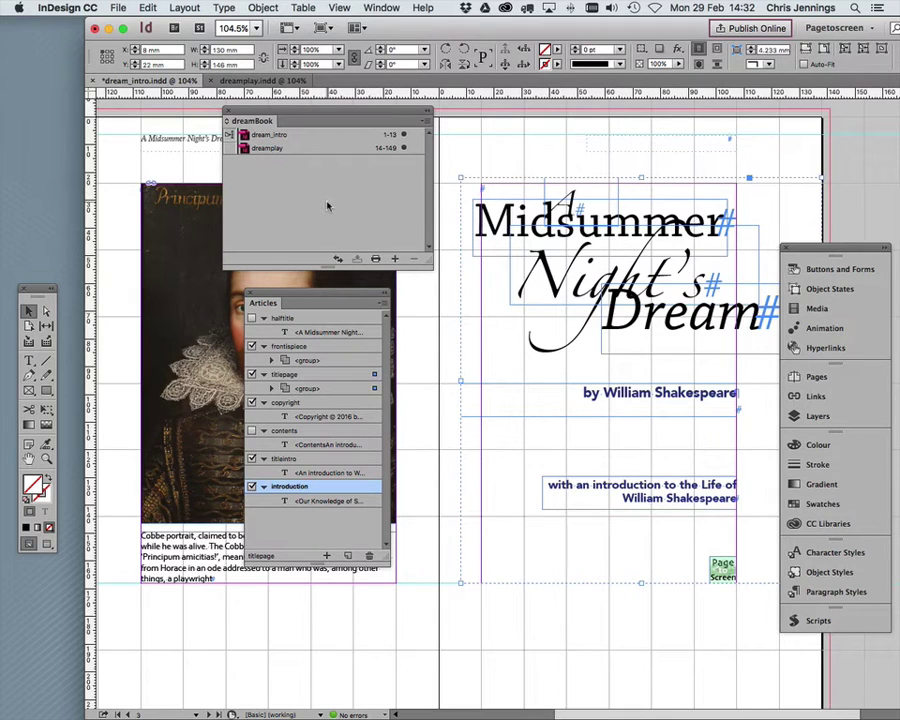
{"action": "left_click", "coordinate": [424, 121]}
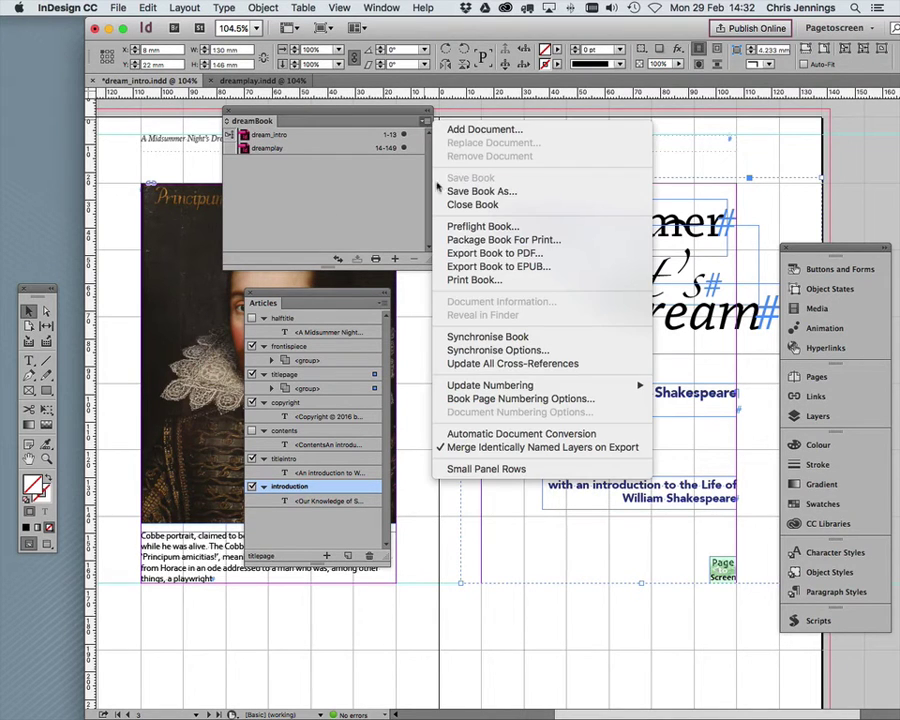
{"action": "left_click", "coordinate": [463, 266]}
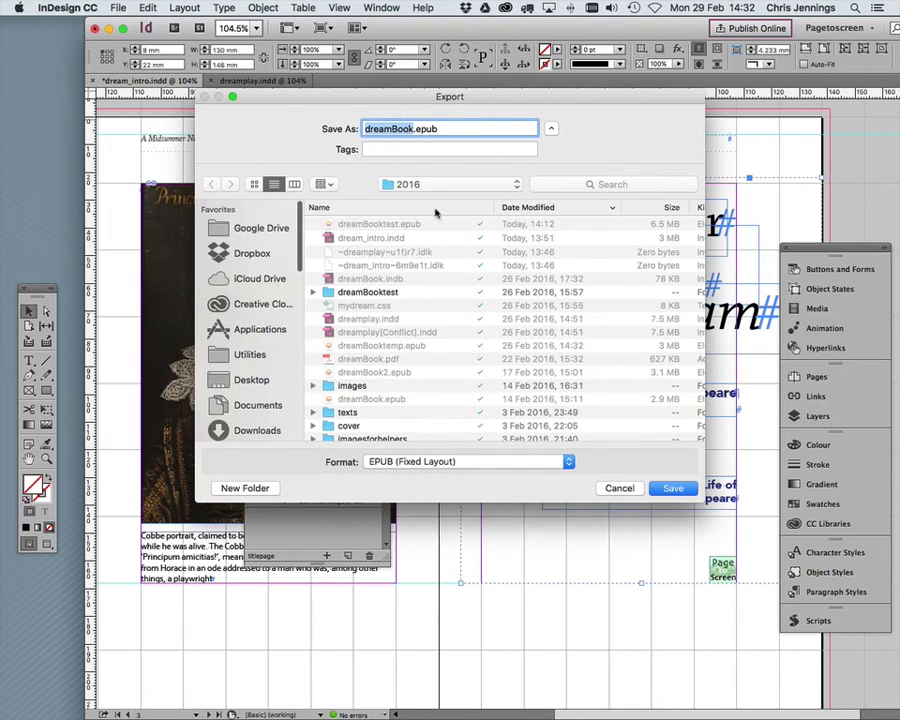
- Name the file dreamBooktest.epub, choose EPUB (Reflowable) format, and save
{"action": "left_click", "coordinate": [413, 128]}
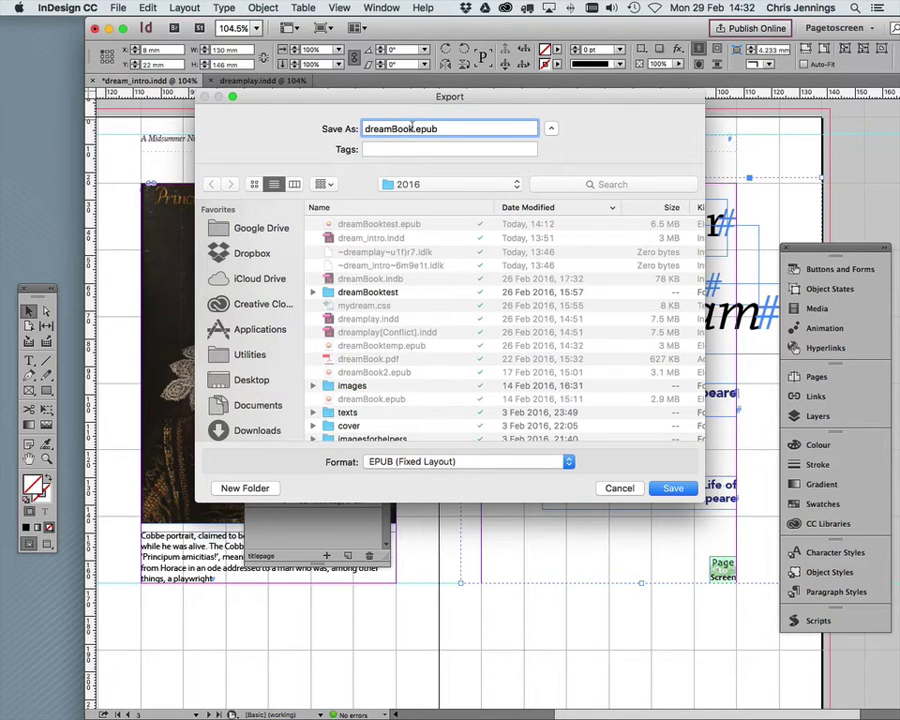
{"action": "type", "text": "test"}
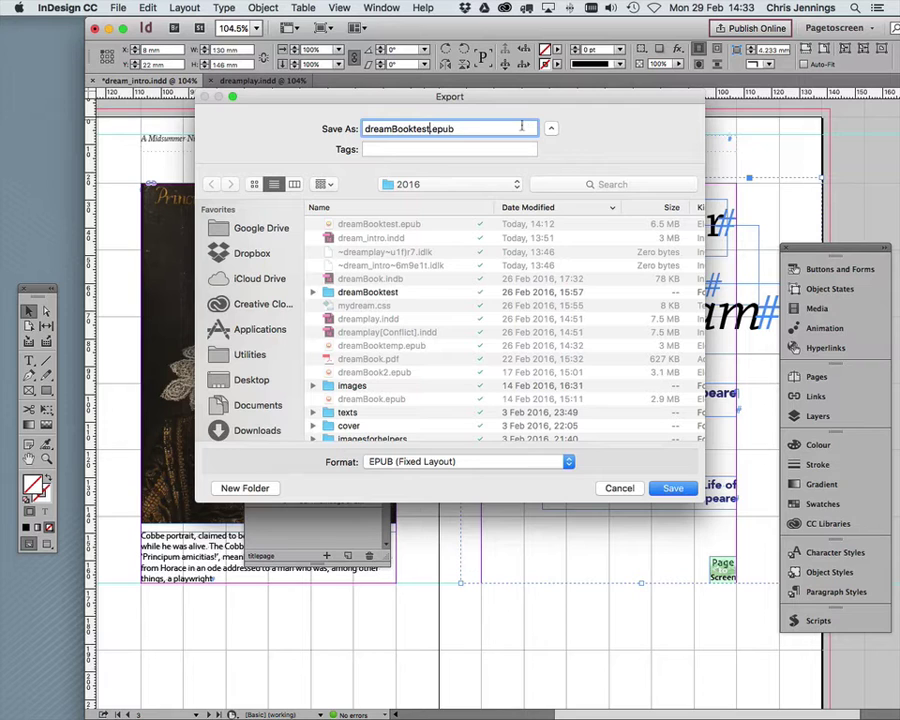
{"action": "left_click", "coordinate": [452, 462]}
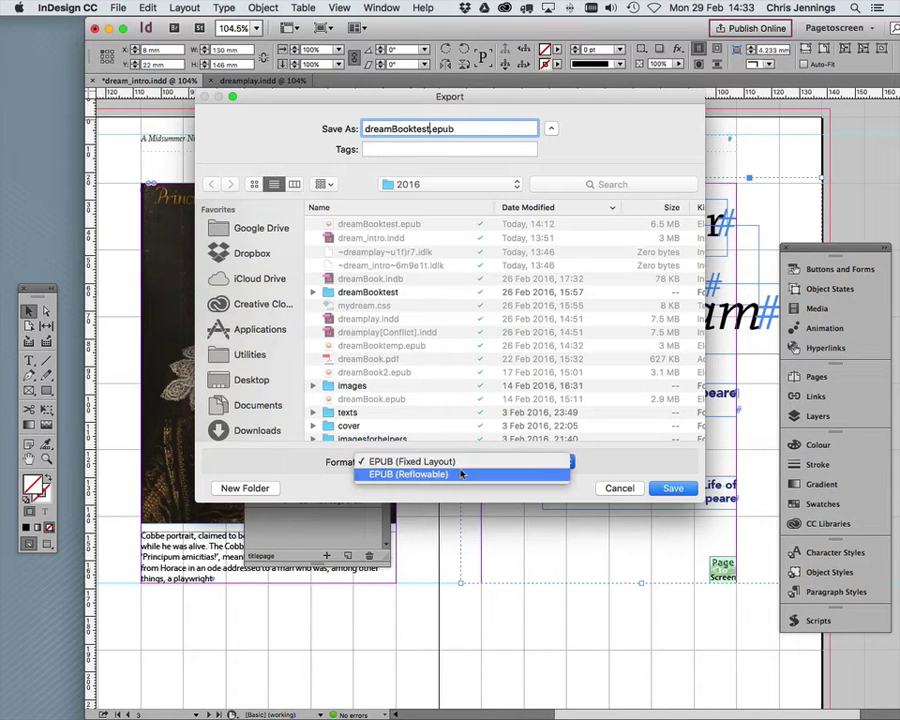
{"action": "left_click", "coordinate": [461, 474]}
{"action": "left_click", "coordinate": [673, 489]}
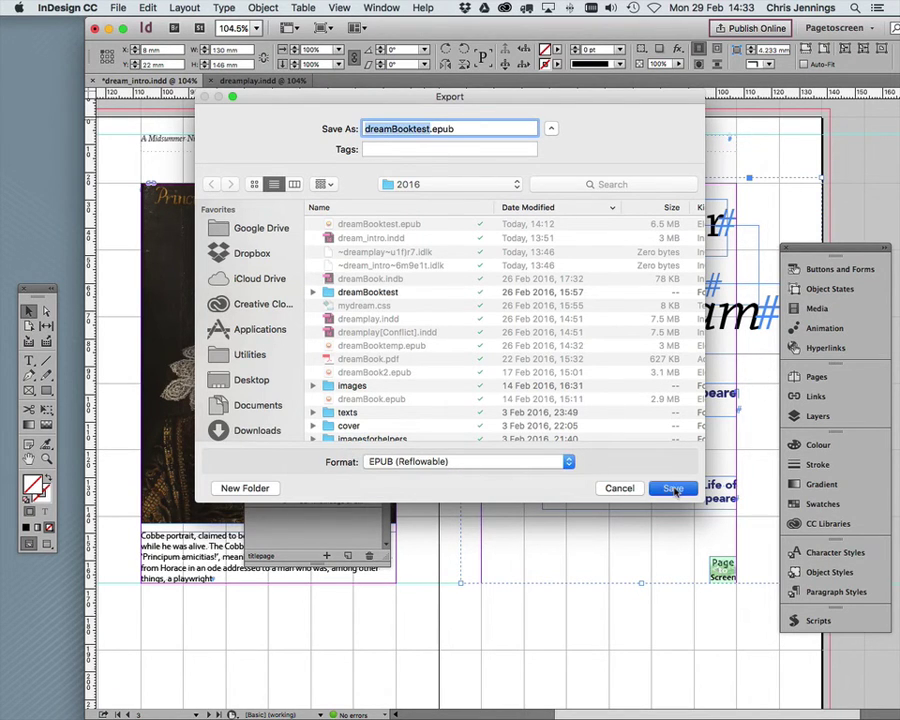
- Replace the existing file and set the EPUB content order to Same as Articles Panel
{"action": "left_click", "coordinate": [607, 190]}
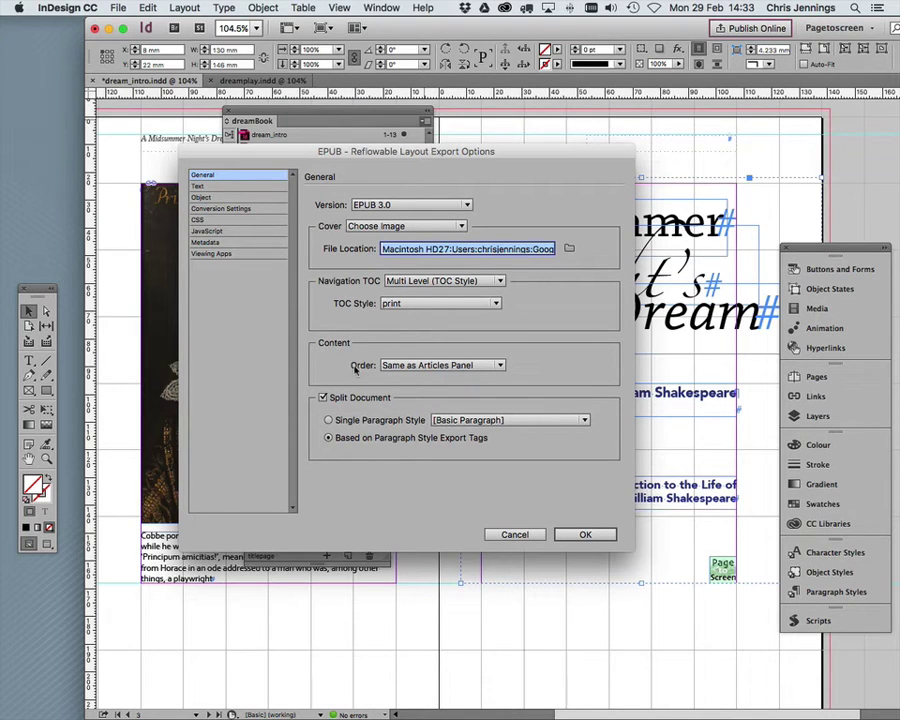
{"action": "left_click", "coordinate": [490, 369]}
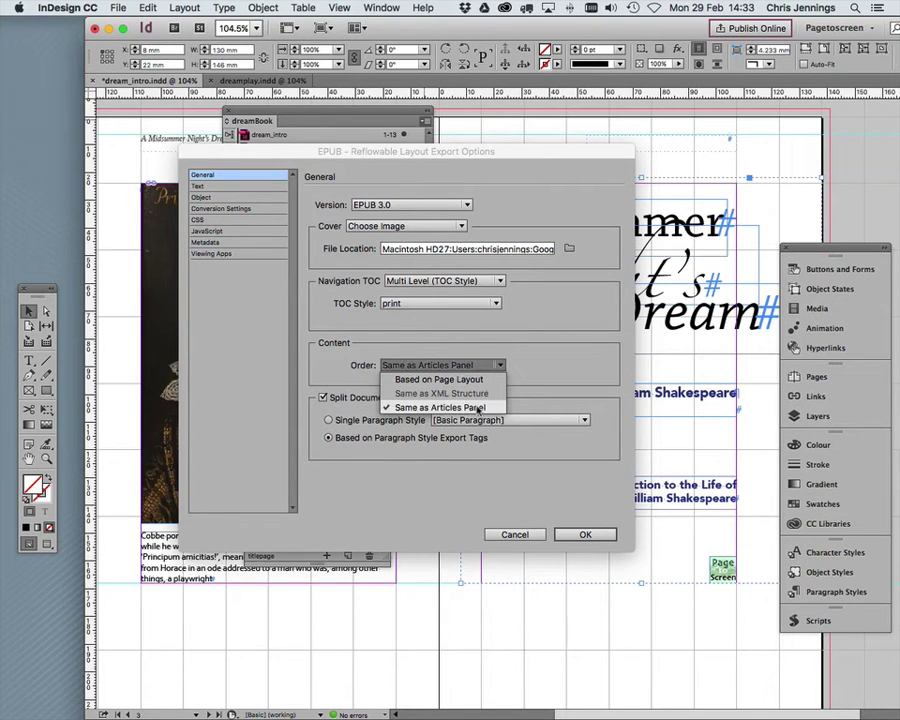
{"action": "left_click", "coordinate": [480, 408]}
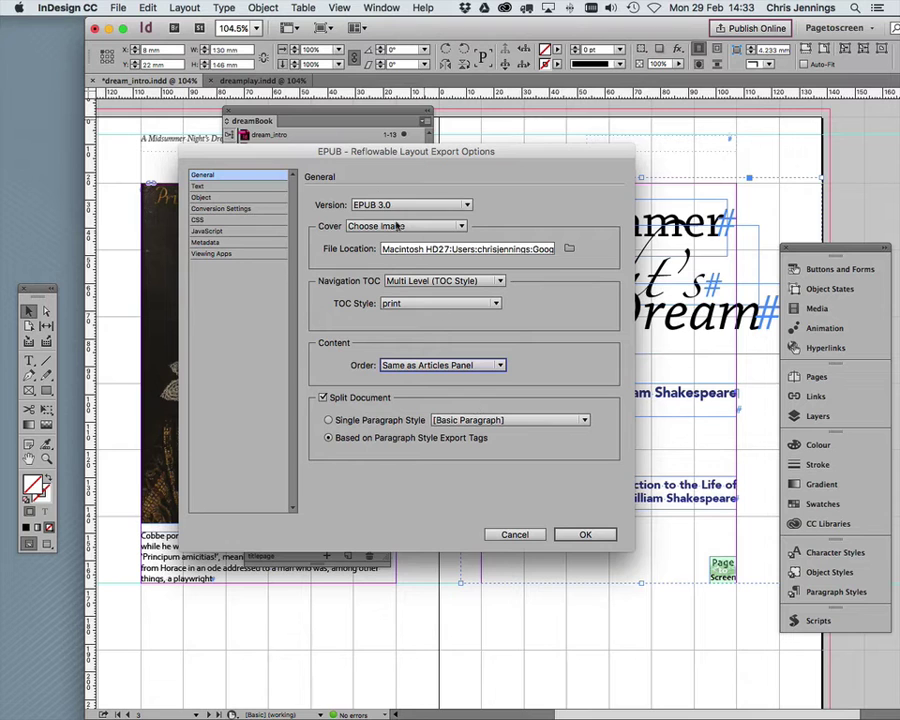
{"action": "left_click_drag", "start_coordinate": [330, 154], "coordinate": [565, 147]}
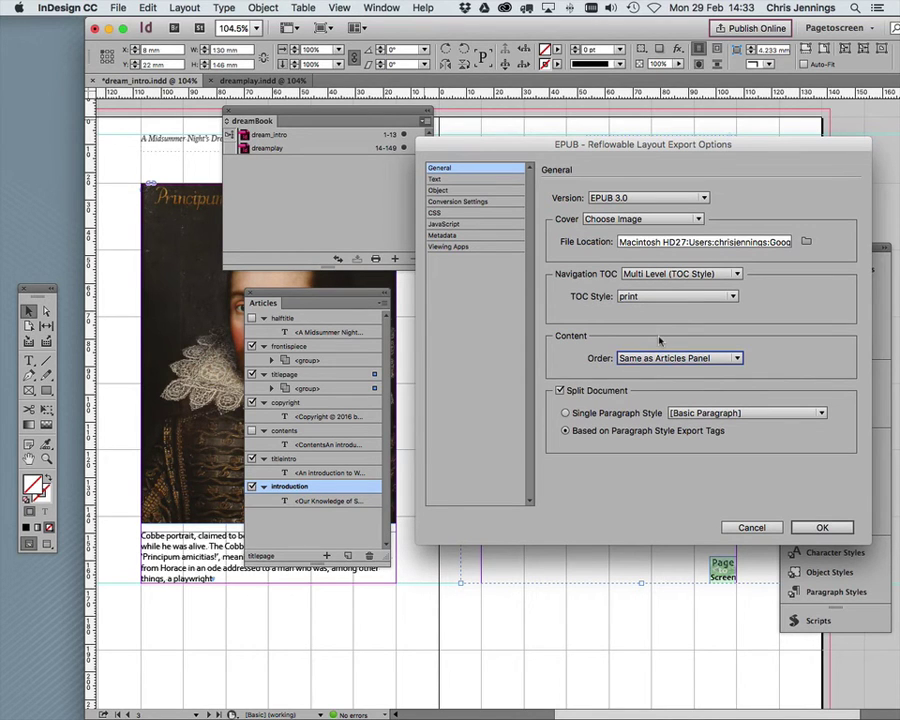
- Confirm the EPUB Export Options and acknowledge the export warnings
{"action": "key", "text": "Tab"}
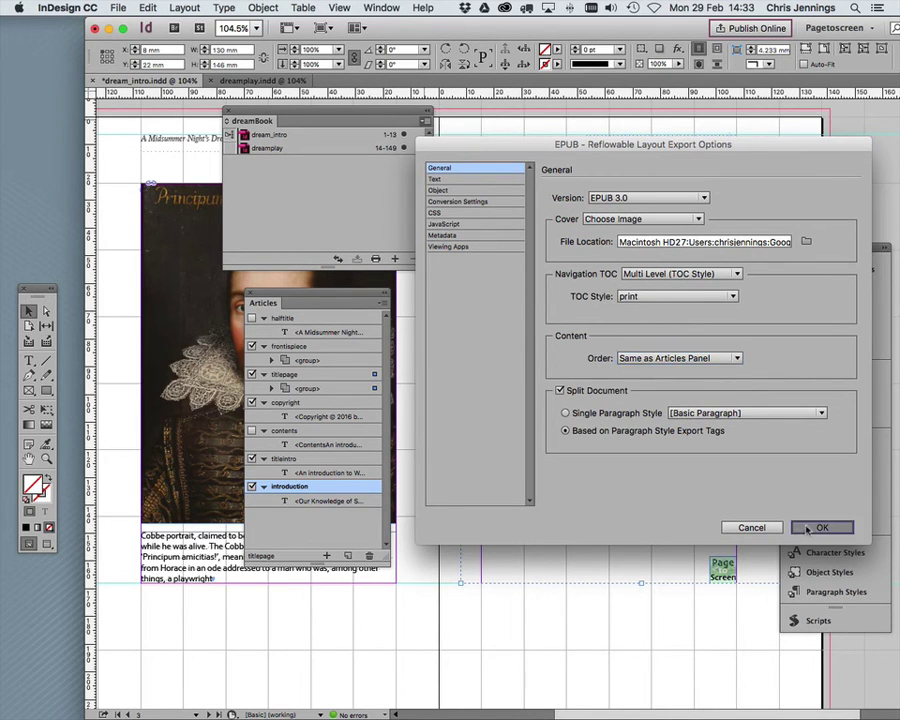
{"action": "key", "text": "Return"}
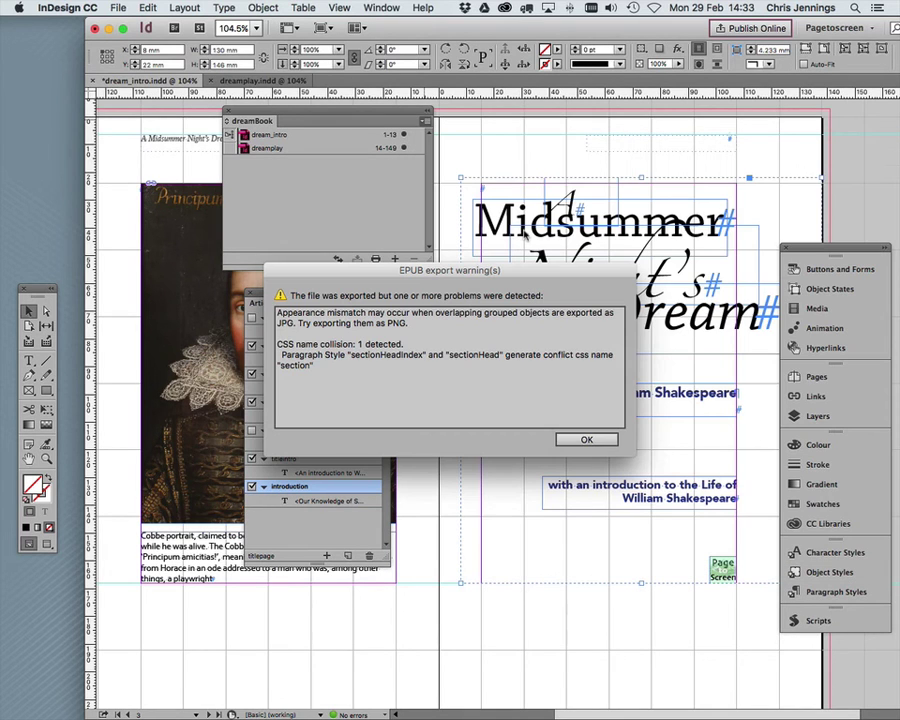
{"action": "left_click", "coordinate": [583, 441]}
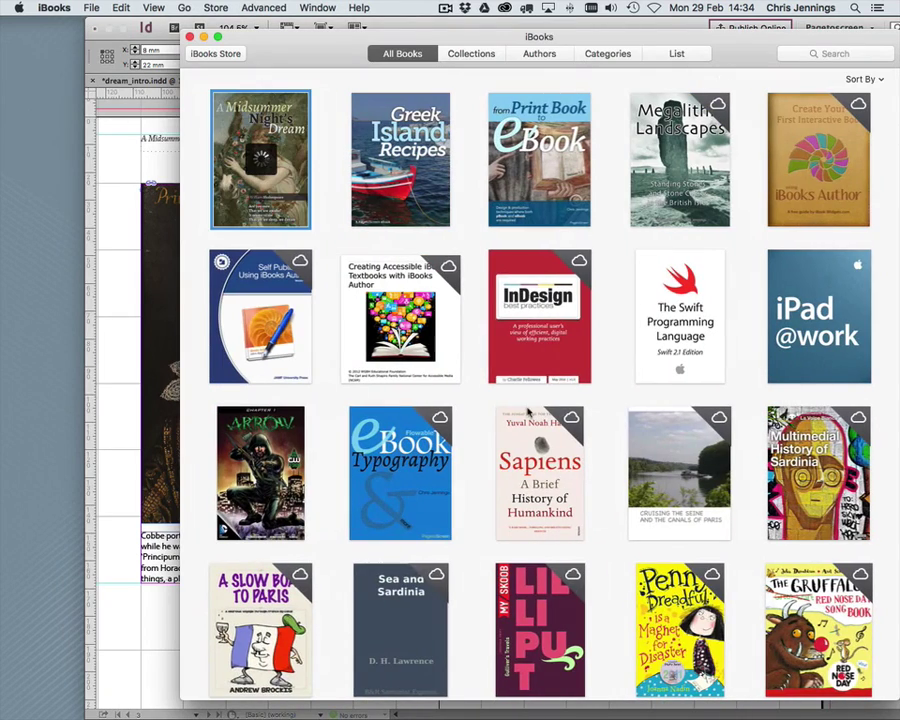
- Close the iBooks library and flip through the front matter into Dramatis Personae and Act I
{"action": "key", "text": "super+w"}
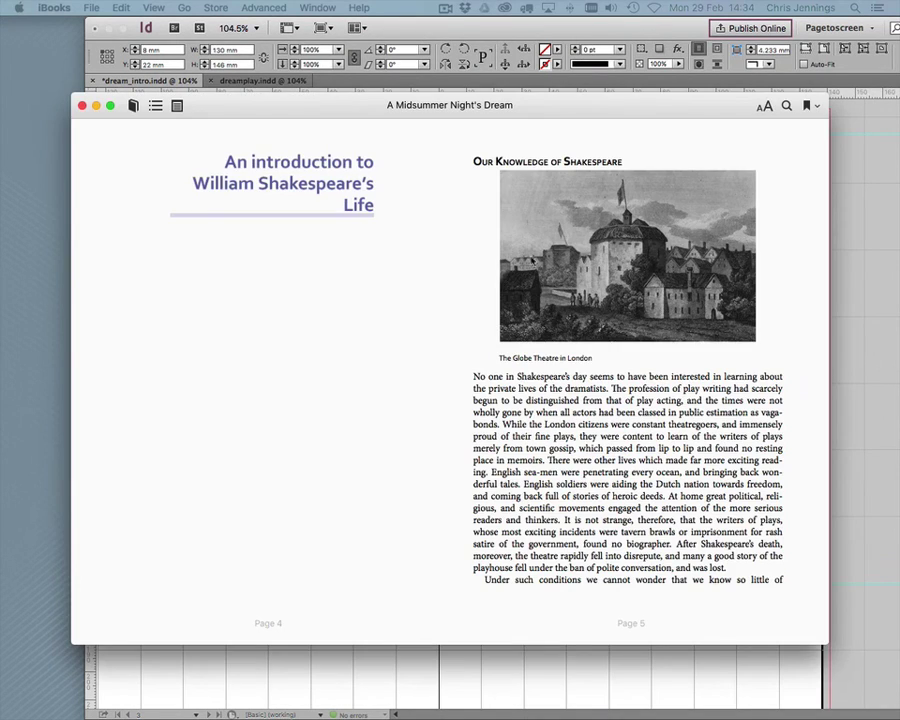
{"action": "left_click", "coordinate": [87, 385]}
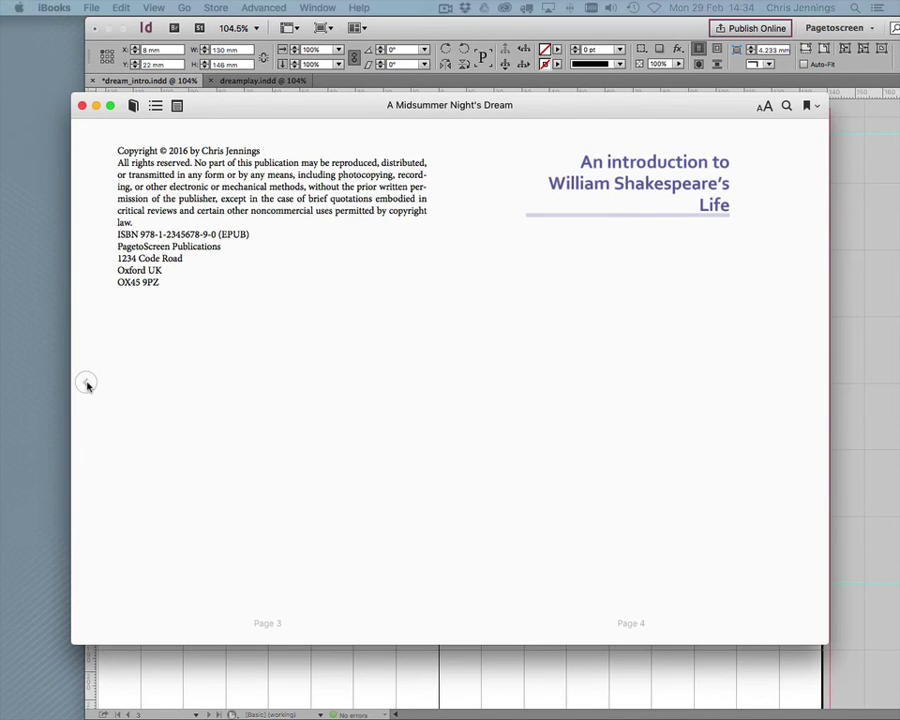
{"action": "left_click", "coordinate": [87, 385]}
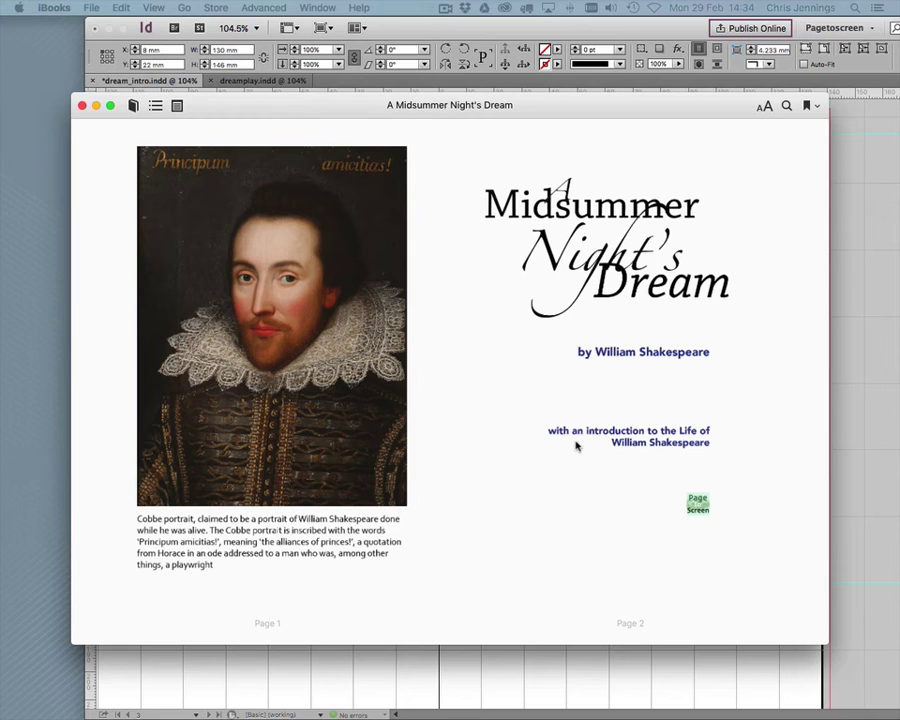
{"action": "left_click", "coordinate": [813, 383]}
{"action": "left_click", "coordinate": [813, 383]}
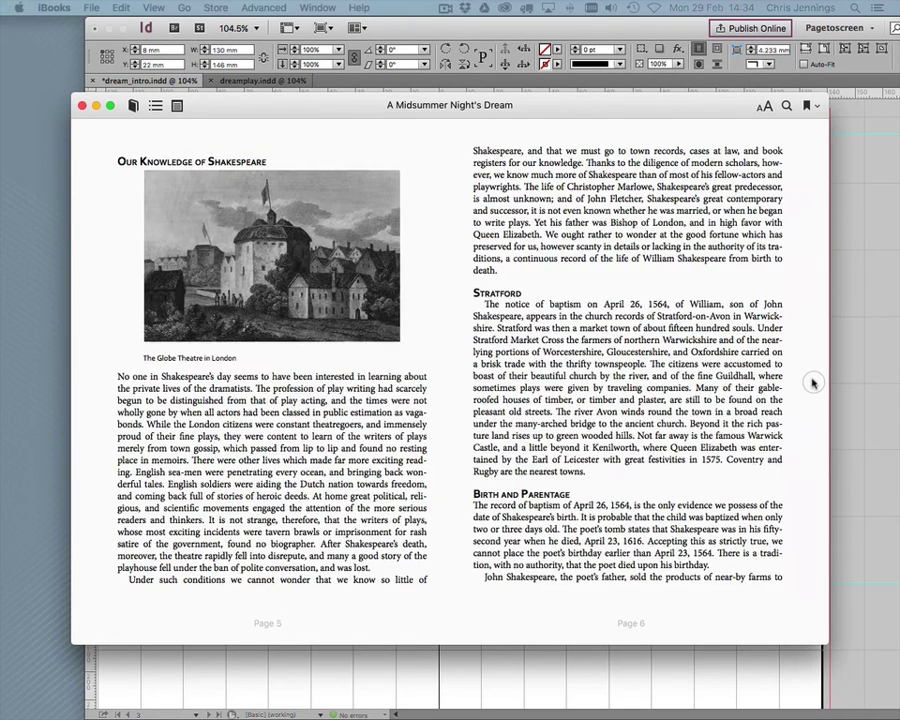
{"action": "left_click", "coordinate": [813, 383]}
{"action": "left_click", "coordinate": [813, 383]}
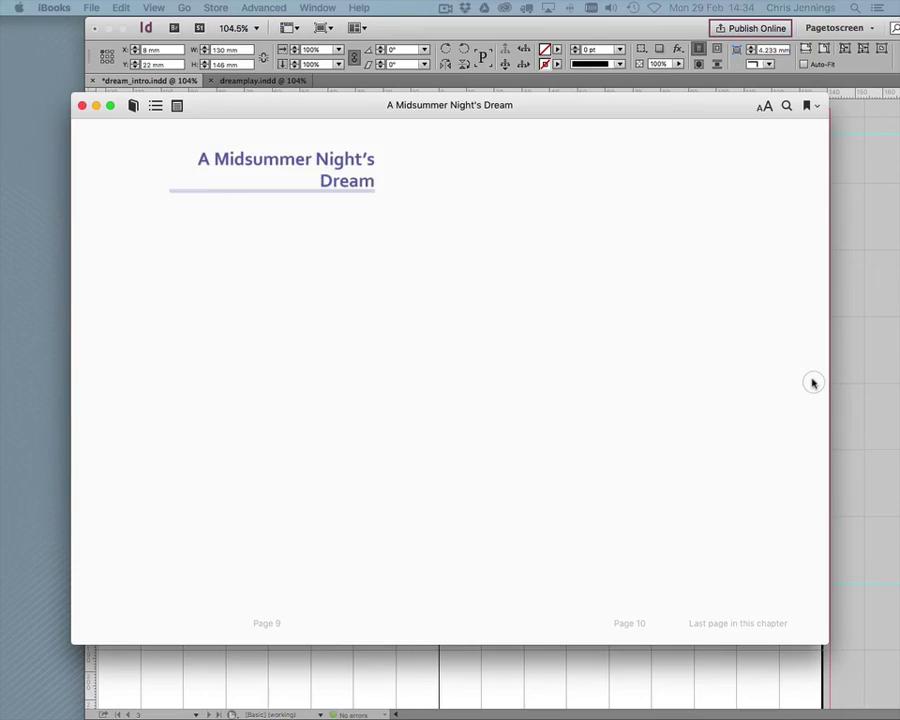
{"action": "left_click", "coordinate": [813, 383]}
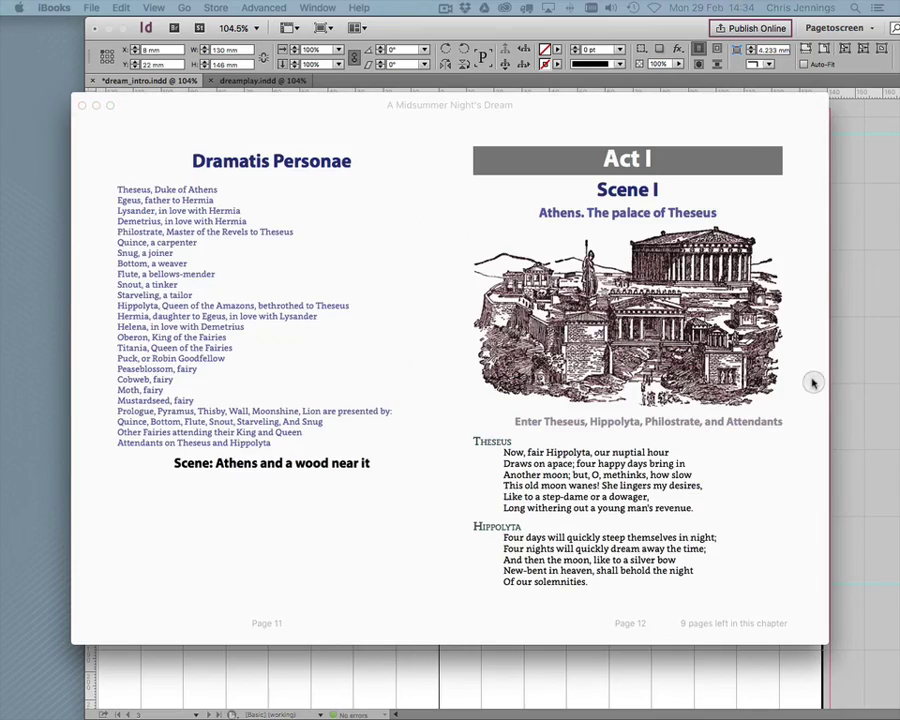
{"action": "left_click", "coordinate": [813, 383]}
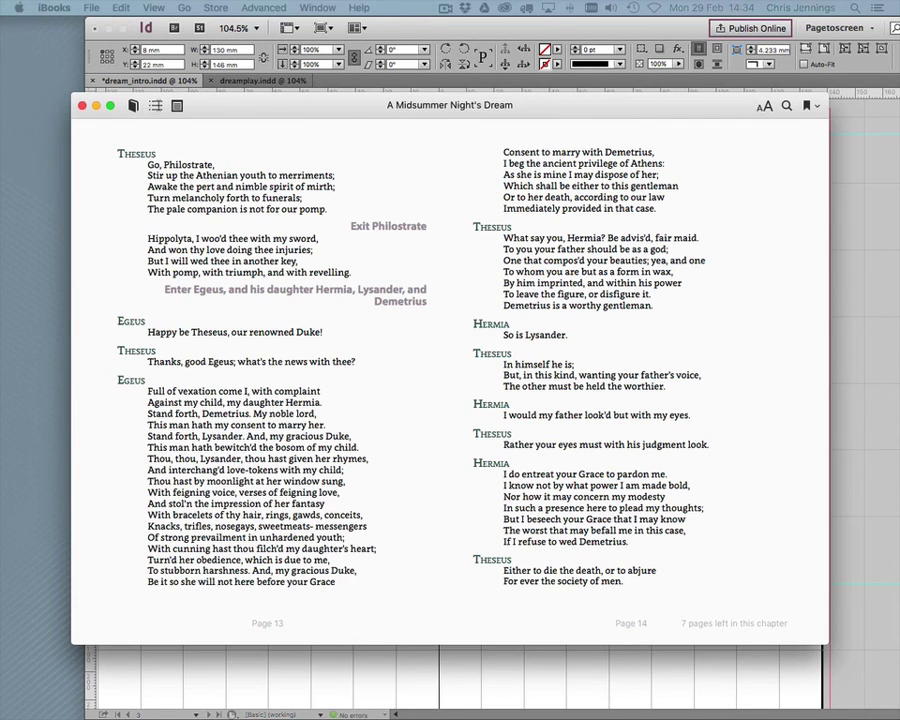
- Jump to Our Knowledge of Shakespeare from the table of contents, then page back to the portrait spread
{"action": "left_click", "coordinate": [155, 105]}
{"action": "scroll", "coordinate": [124, 176], "scroll_direction": "down", "scroll_amount": 1}
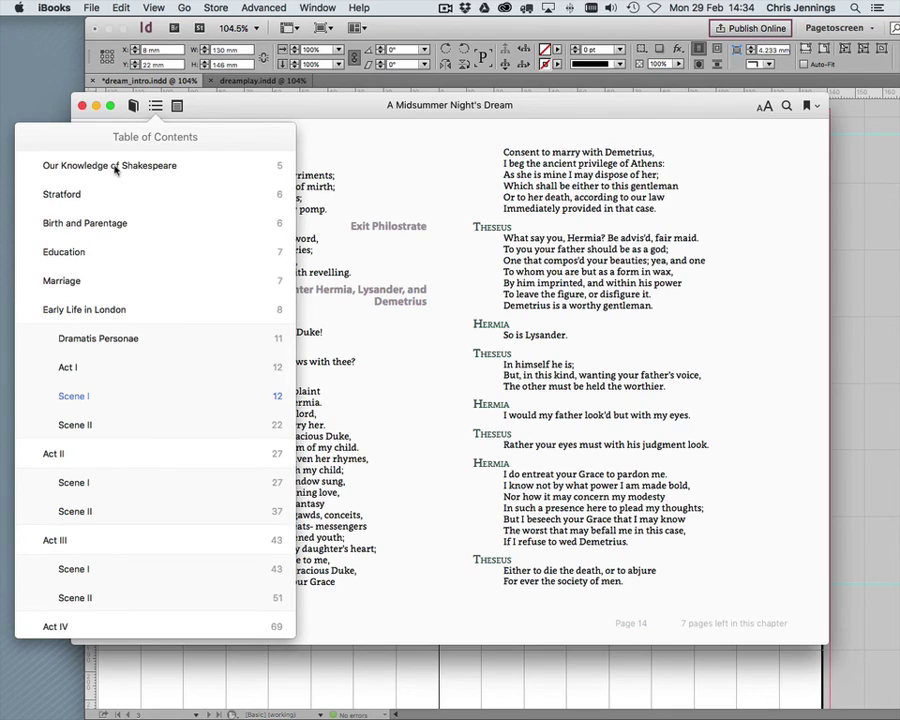
{"action": "left_click", "coordinate": [115, 169]}
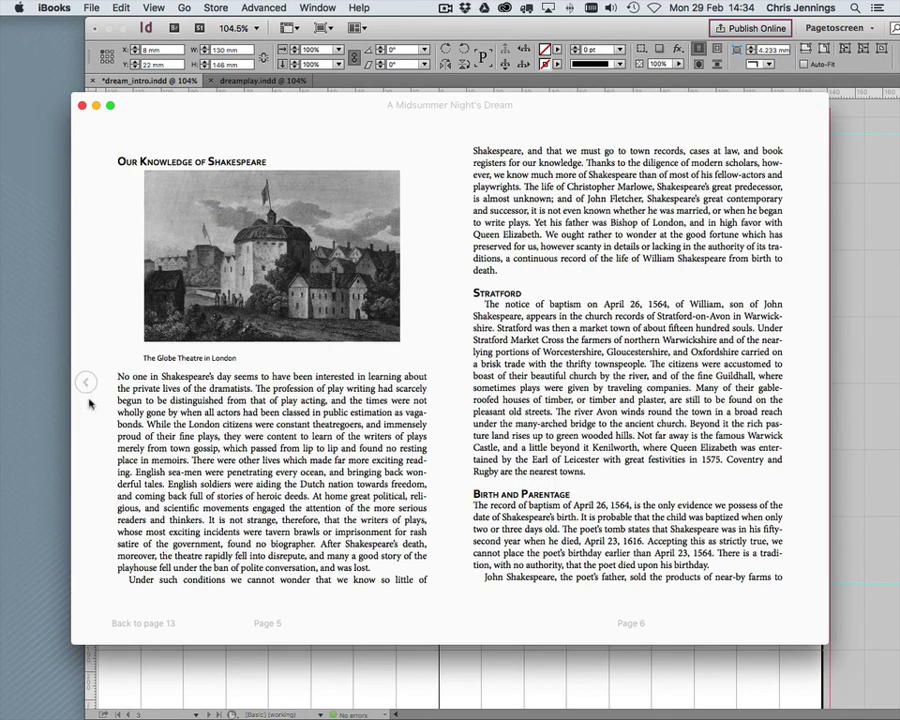
{"action": "left_click", "coordinate": [85, 382]}
{"action": "left_click", "coordinate": [85, 382]}
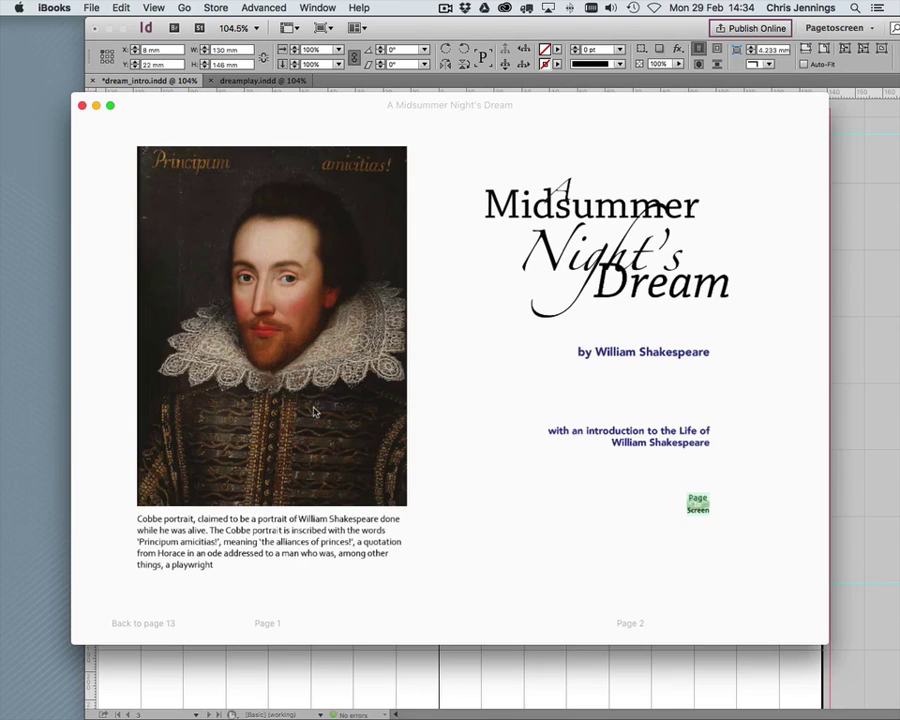